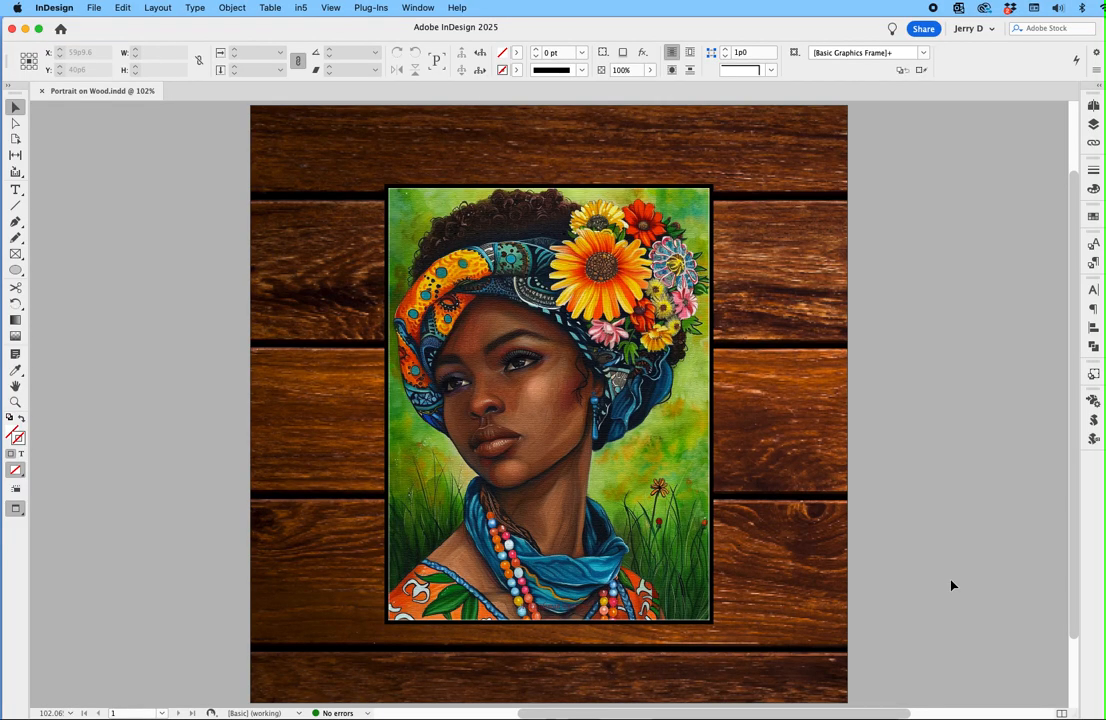
Try the default drop shadow on the portrait frame.
{"action": "left_click", "coordinate": [548, 404]}
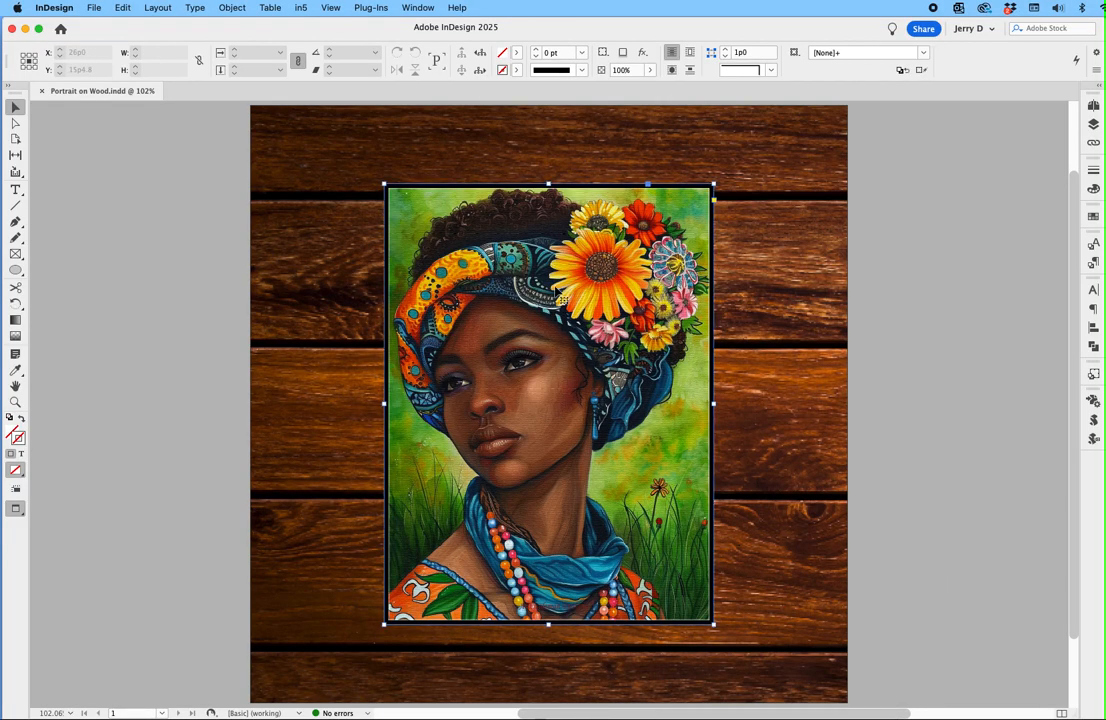
{"action": "left_click", "coordinate": [621, 53]}
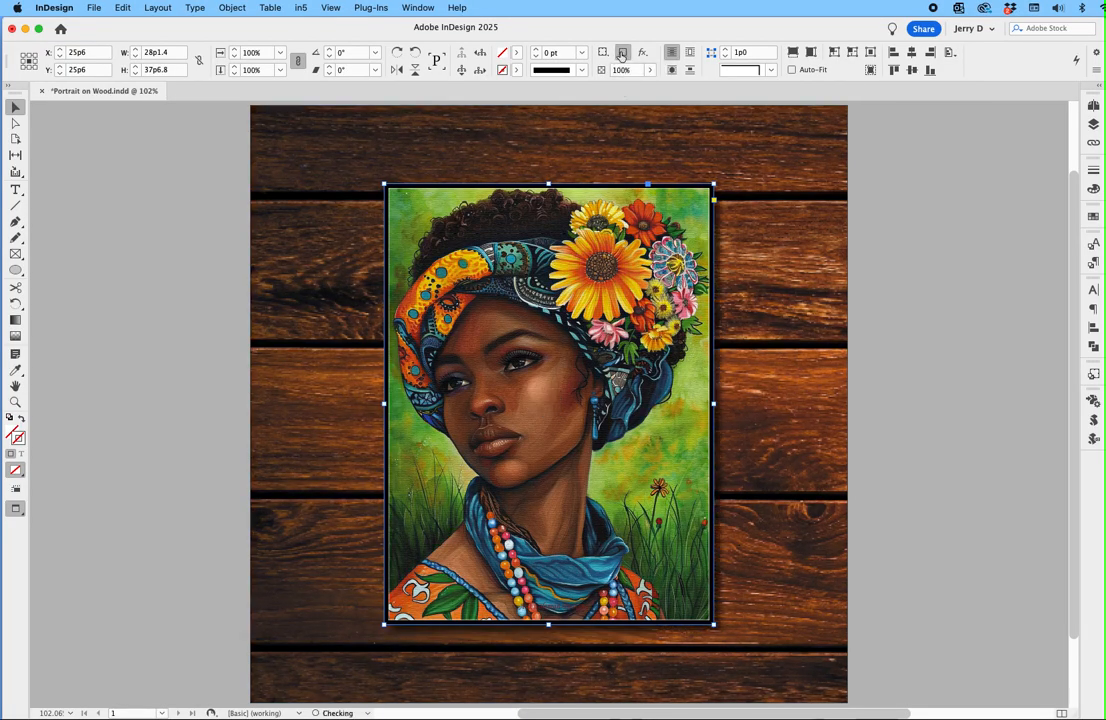
{"action": "left_click", "coordinate": [915, 403]}
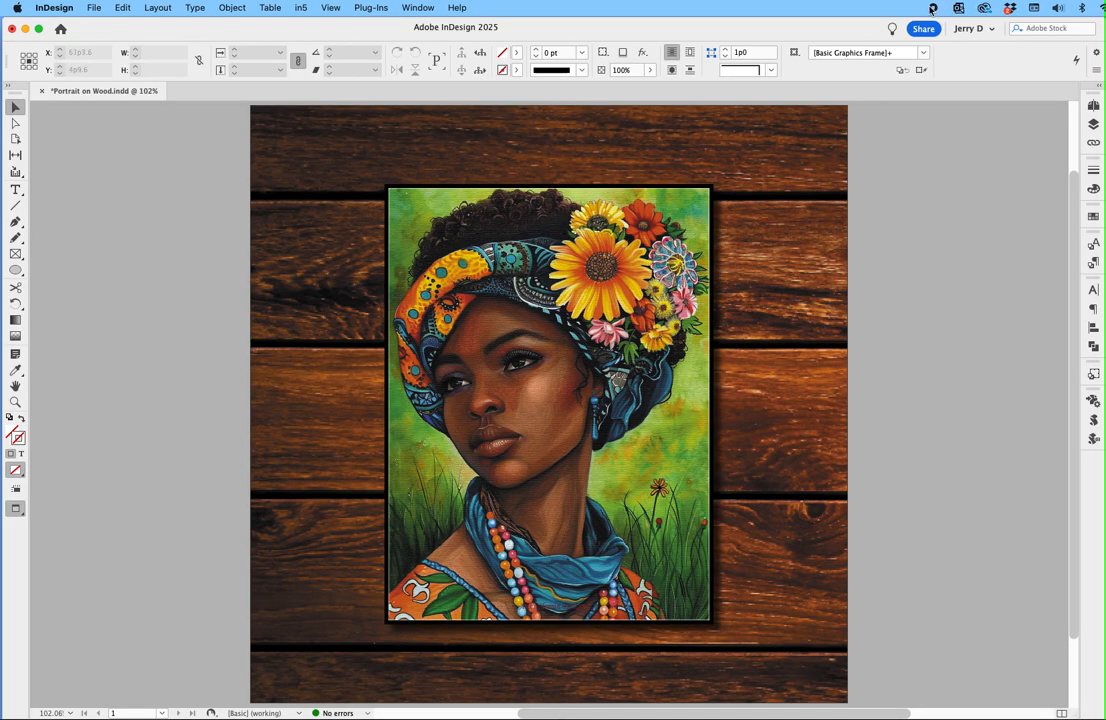
{"action": "key", "text": "super+s"}
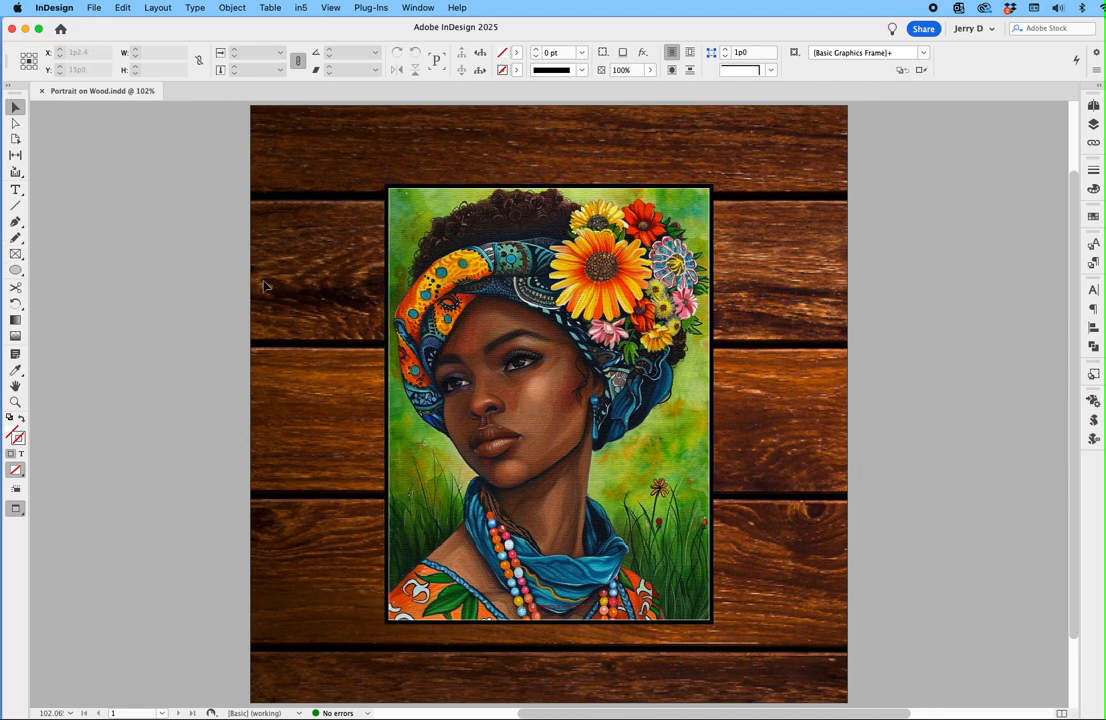
Draw a rectangular frame about 28p1 by 37p7 covering the portrait and fill it with the [Paper] swatch.
{"action": "left_click", "coordinate": [16, 255]}
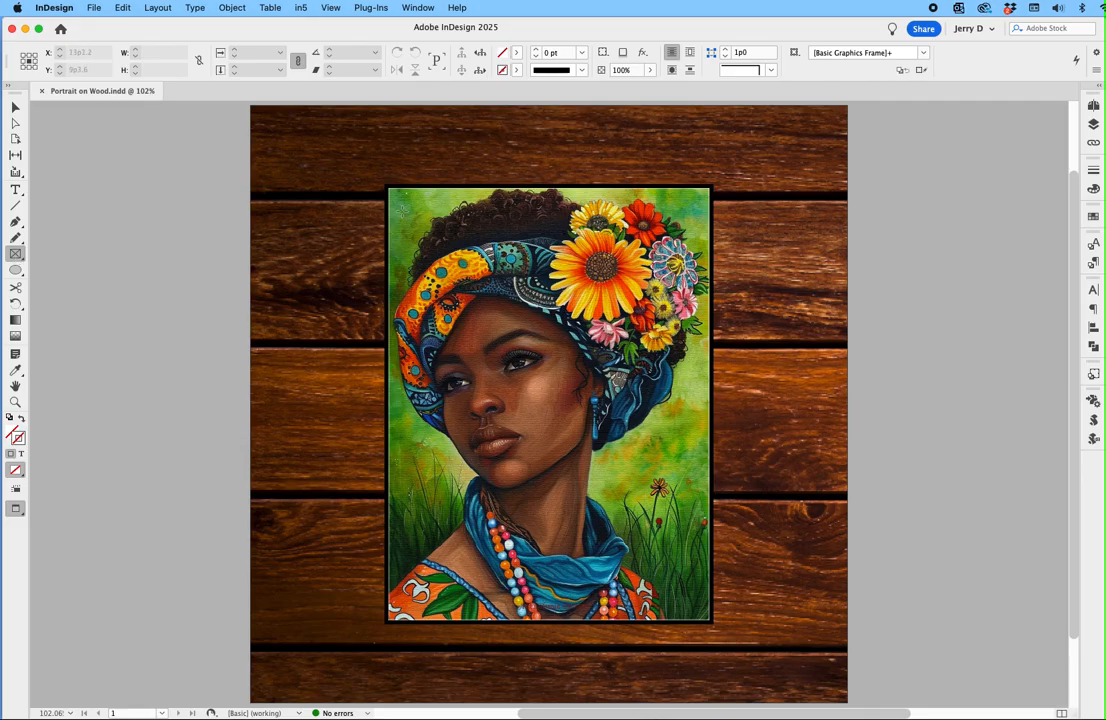
{"action": "left_click_drag", "start_coordinate": [387, 186], "coordinate": [713, 624]}
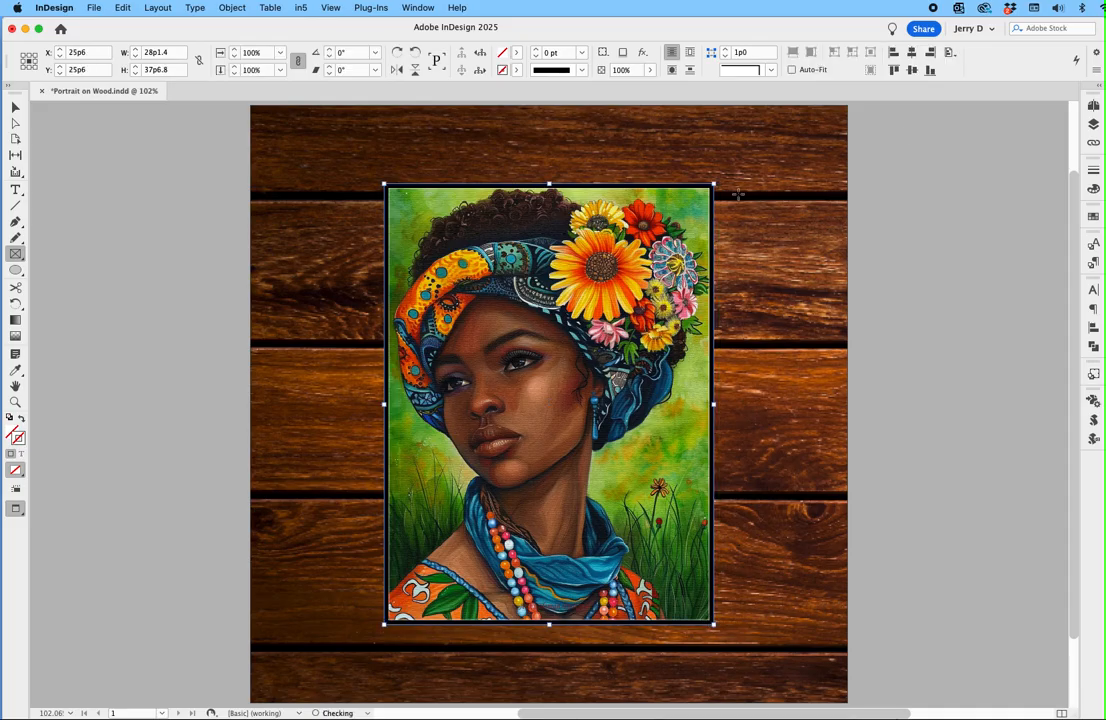
{"action": "left_click", "coordinate": [1093, 214]}
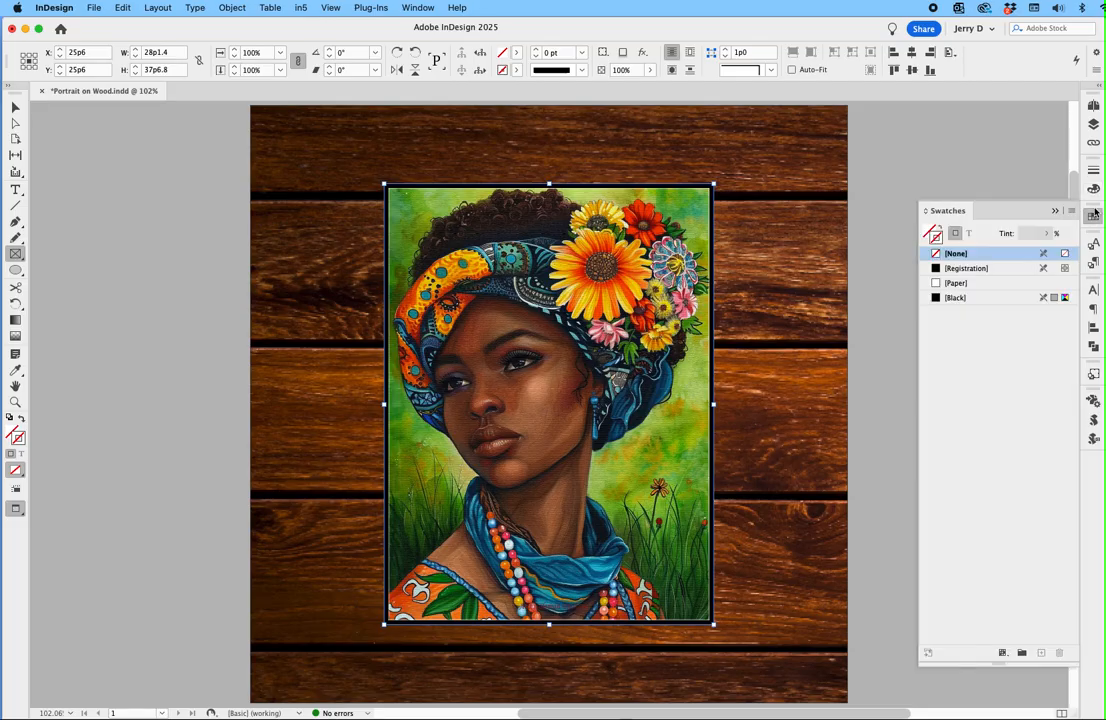
{"action": "left_click", "coordinate": [935, 284]}
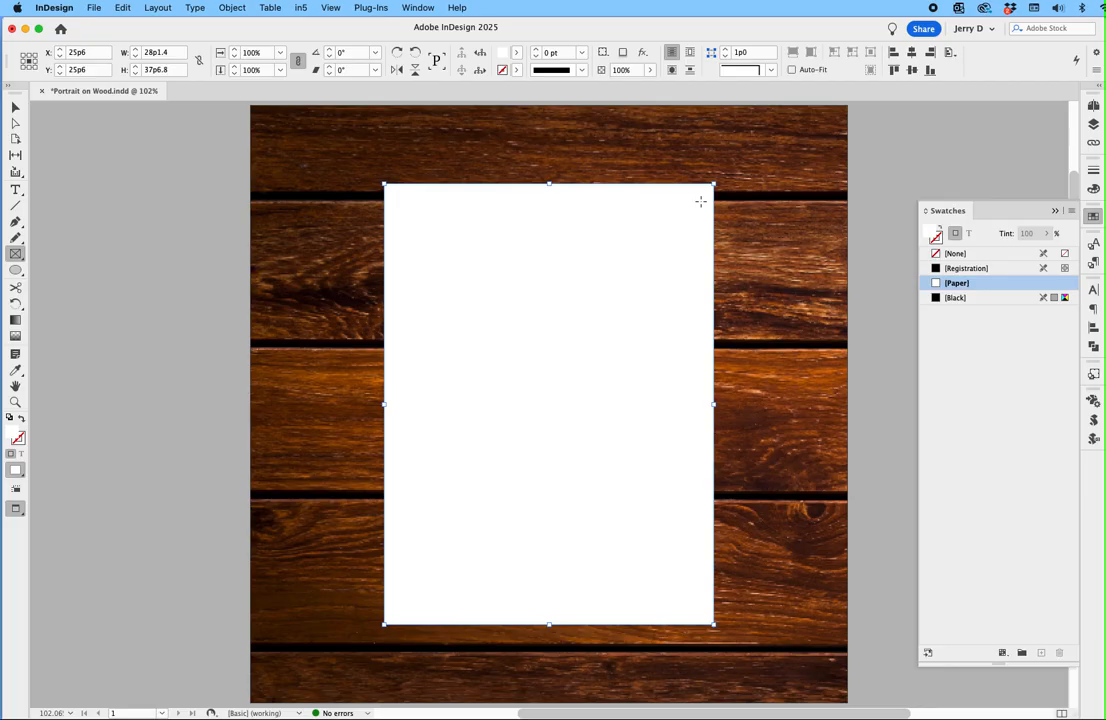
Add smooth anchor points at the middle of the white frame's bottom and right edges with the Pen tool.
{"action": "left_click", "coordinate": [15, 221]}
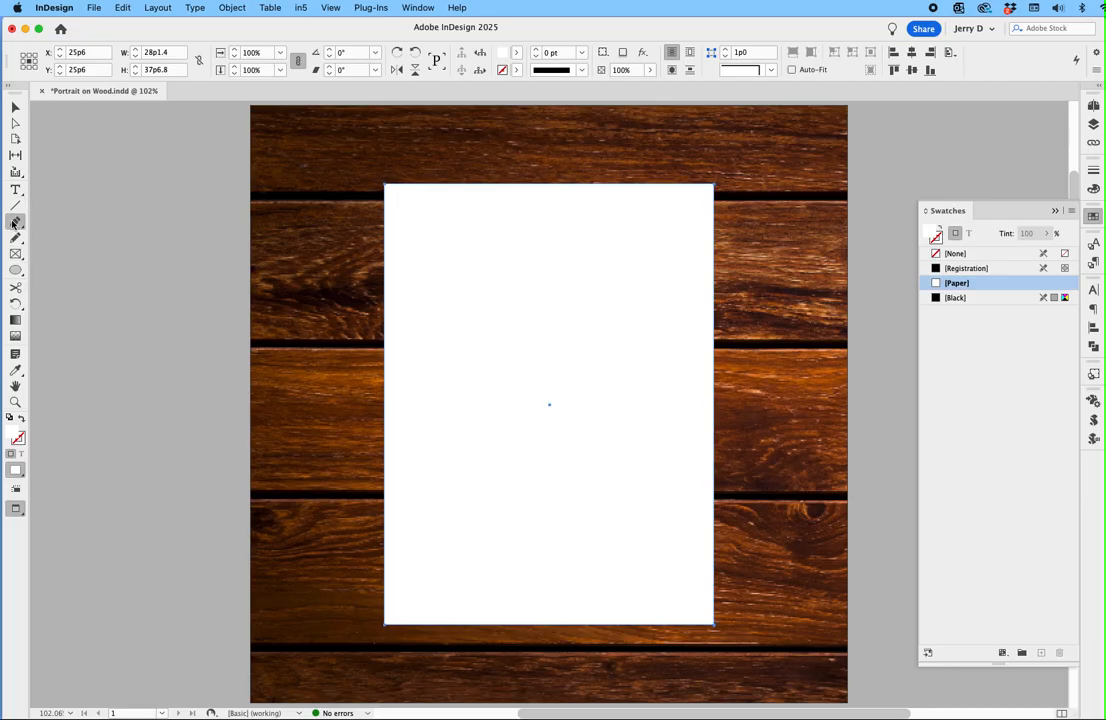
{"action": "left_click", "coordinate": [555, 626]}
{"action": "left_click_drag", "start_coordinate": [554, 625], "coordinate": [576, 625]}
{"action": "left_click_drag", "start_coordinate": [621, 629], "coordinate": [621, 629]}
{"action": "mouse_move", "coordinate": [716, 403]}
{"action": "left_mouse_down"}
{"action": "mouse_move", "coordinate": [714, 294]}
{"action": "mouse_move", "coordinate": [733, 370]}
{"action": "mouse_move", "coordinate": [716, 402]}
{"action": "mouse_move", "coordinate": [699, 399]}
{"action": "left_mouse_up"}
{"action": "key", "text": "super+z"}
{"action": "left_click", "coordinate": [16, 122]}
{"action": "left_click", "coordinate": [896, 446]}
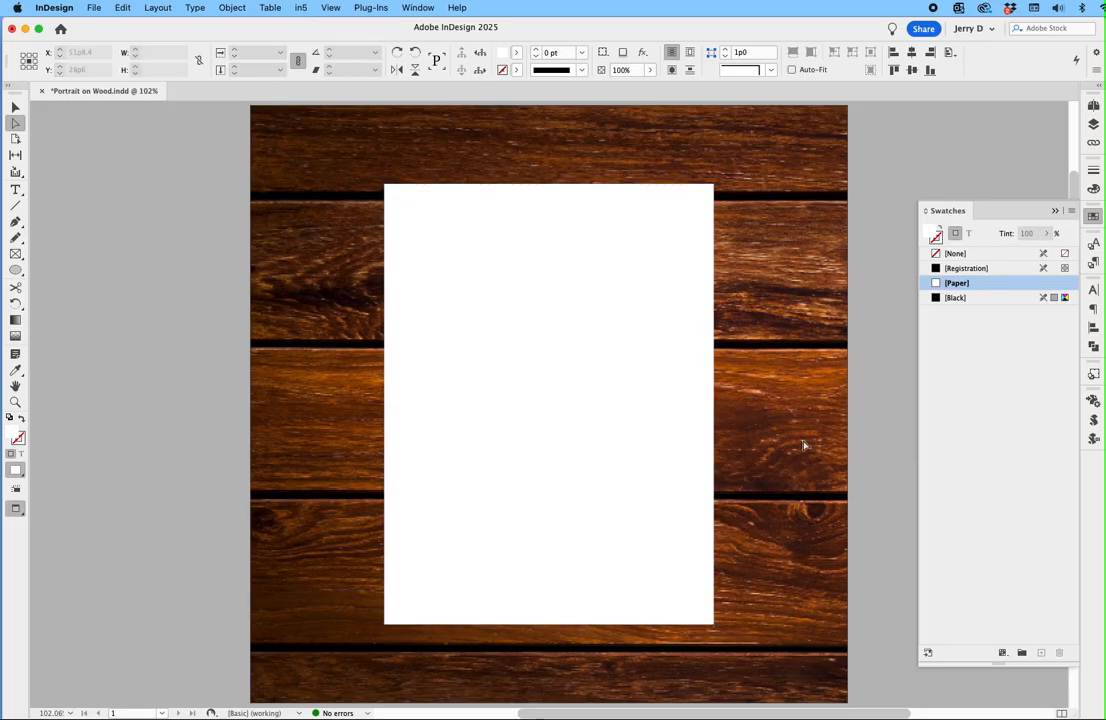
Curve the white frame's edges inward by moving the right midpoint to about X 36p11 and the bottom midpoint to about Y 41p10.
{"action": "left_click", "coordinate": [714, 401]}
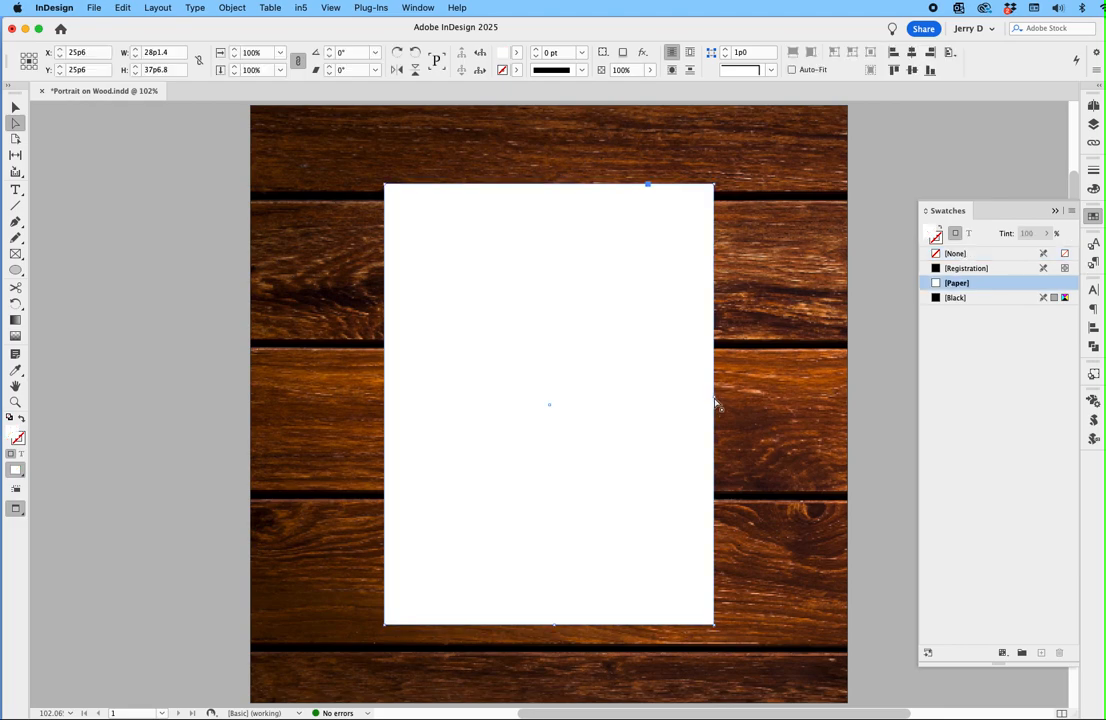
{"action": "left_click", "coordinate": [714, 401]}
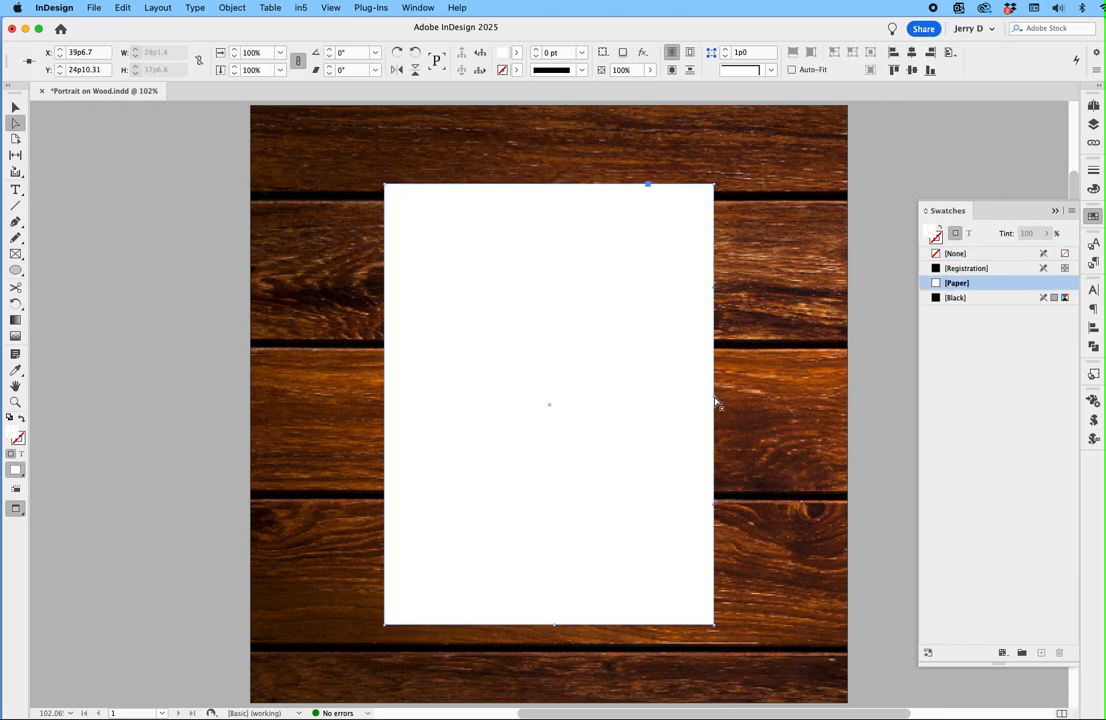
{"action": "left_click_drag", "start_coordinate": [715, 401], "coordinate": [684, 403]}
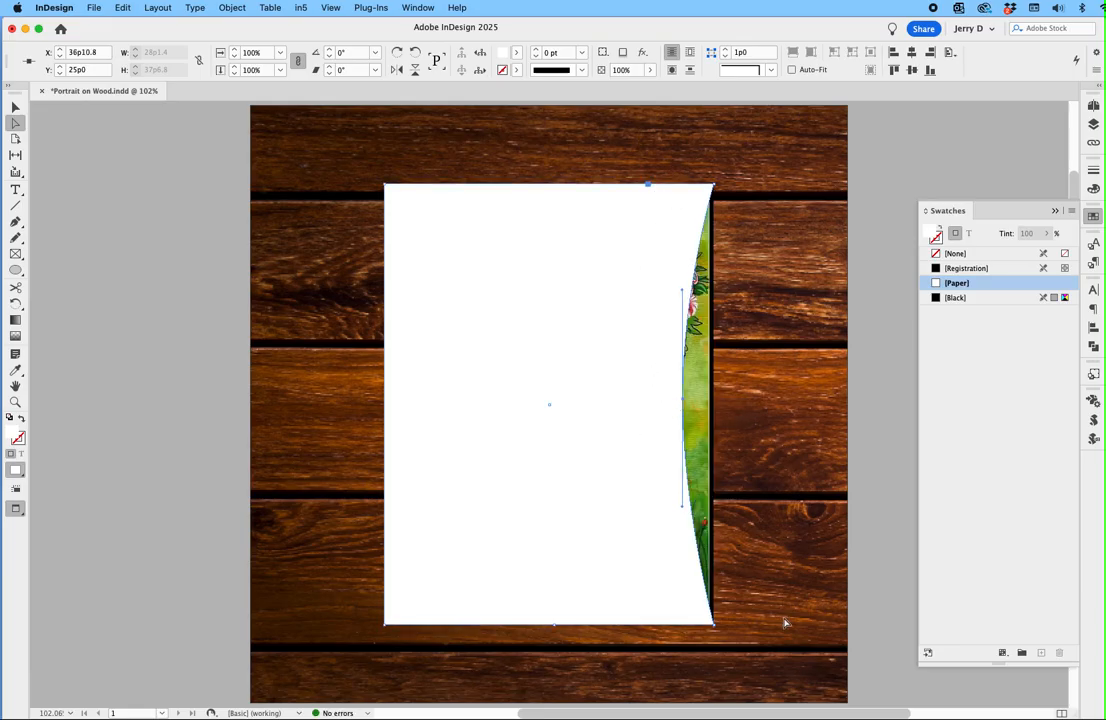
{"action": "left_click", "coordinate": [555, 626]}
{"action": "left_click_drag", "start_coordinate": [555, 627], "coordinate": [555, 597]}
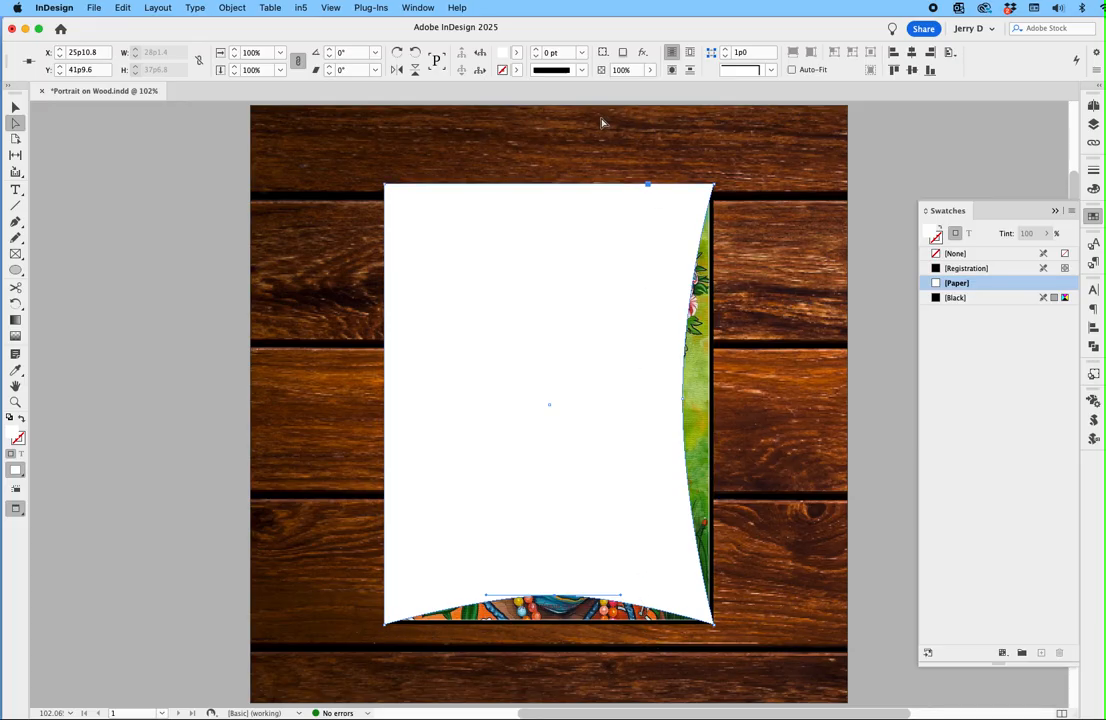
Apply a drop shadow to the white shape with 100% opacity and Object Knocks Out Shadow turned off.
{"action": "left_click", "coordinate": [623, 55]}
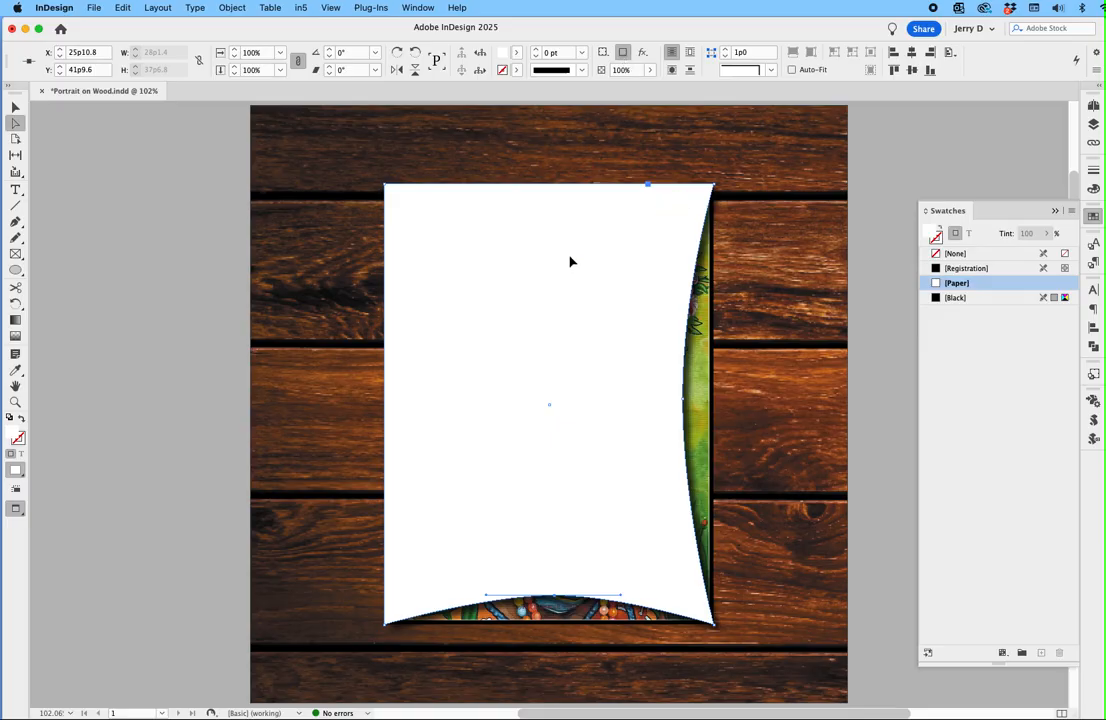
{"action": "left_click", "coordinate": [642, 56]}
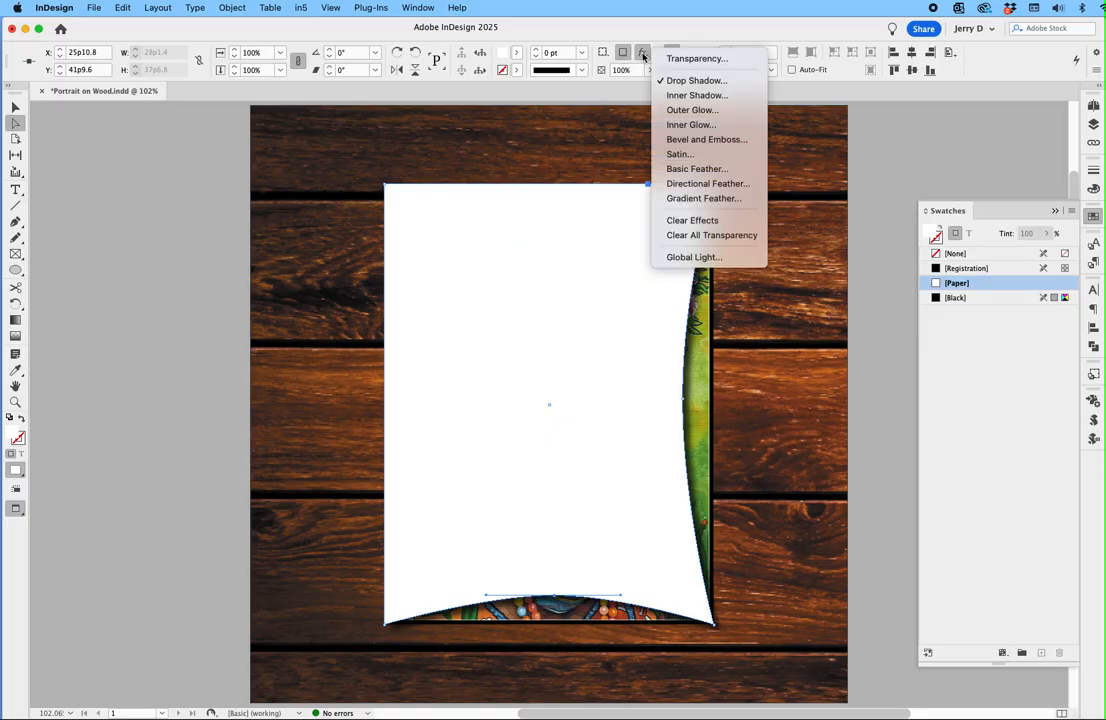
{"action": "left_click", "coordinate": [692, 80]}
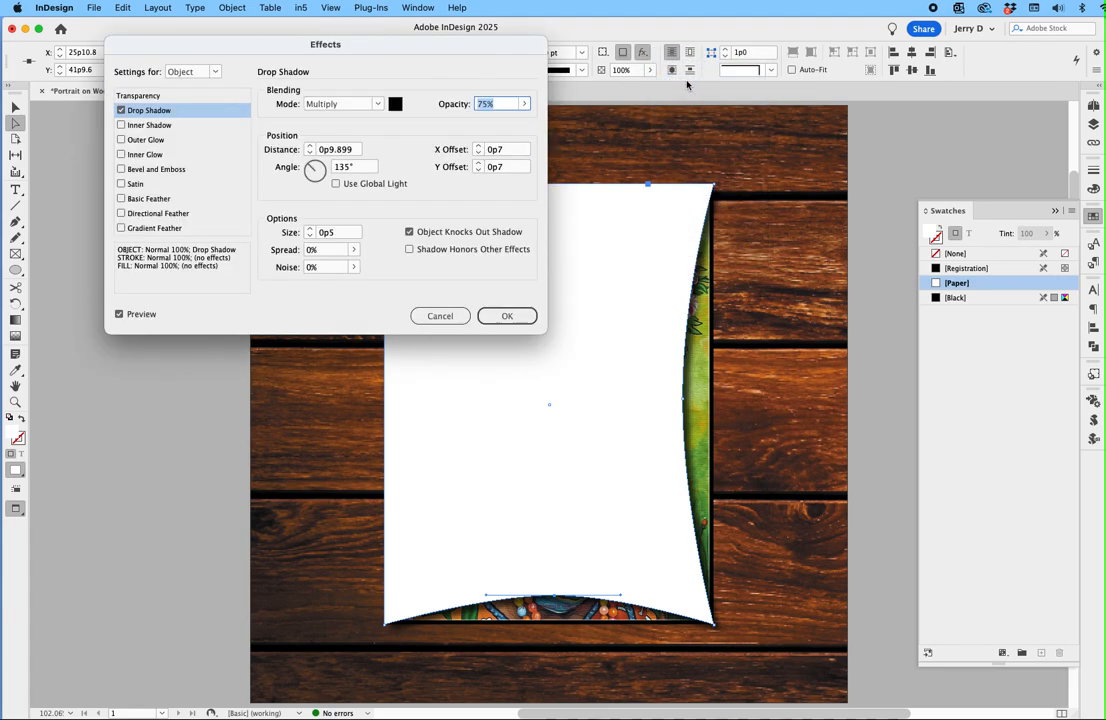
{"action": "left_click", "coordinate": [524, 104]}
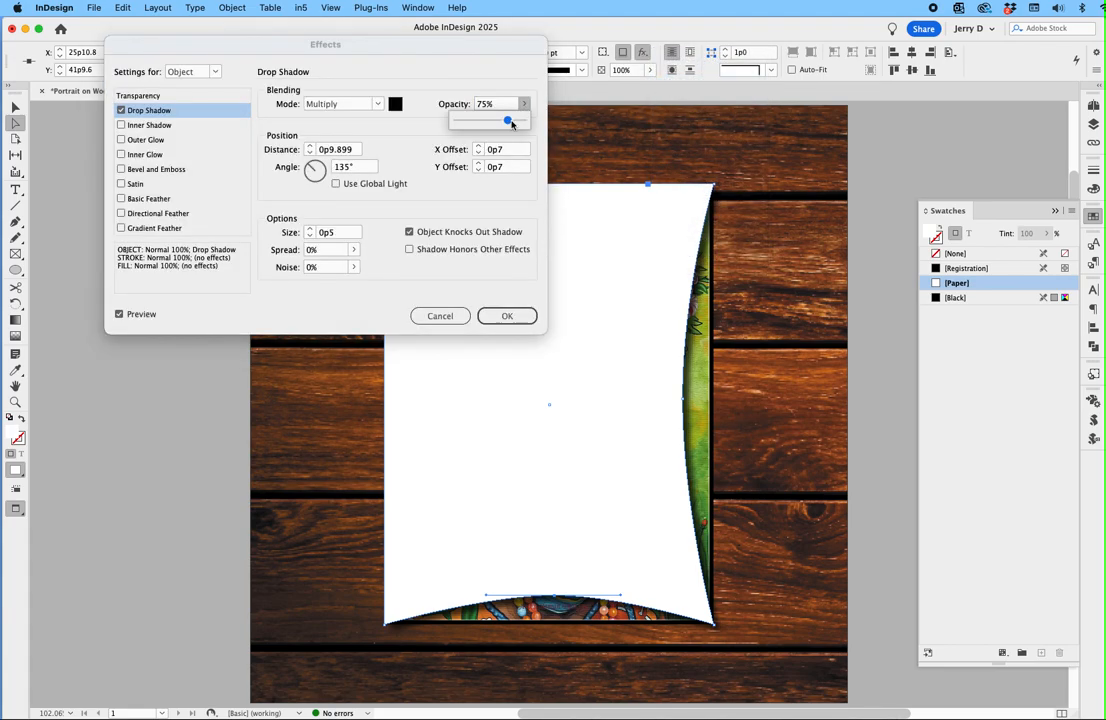
{"action": "left_click_drag", "start_coordinate": [510, 123], "coordinate": [531, 125]}
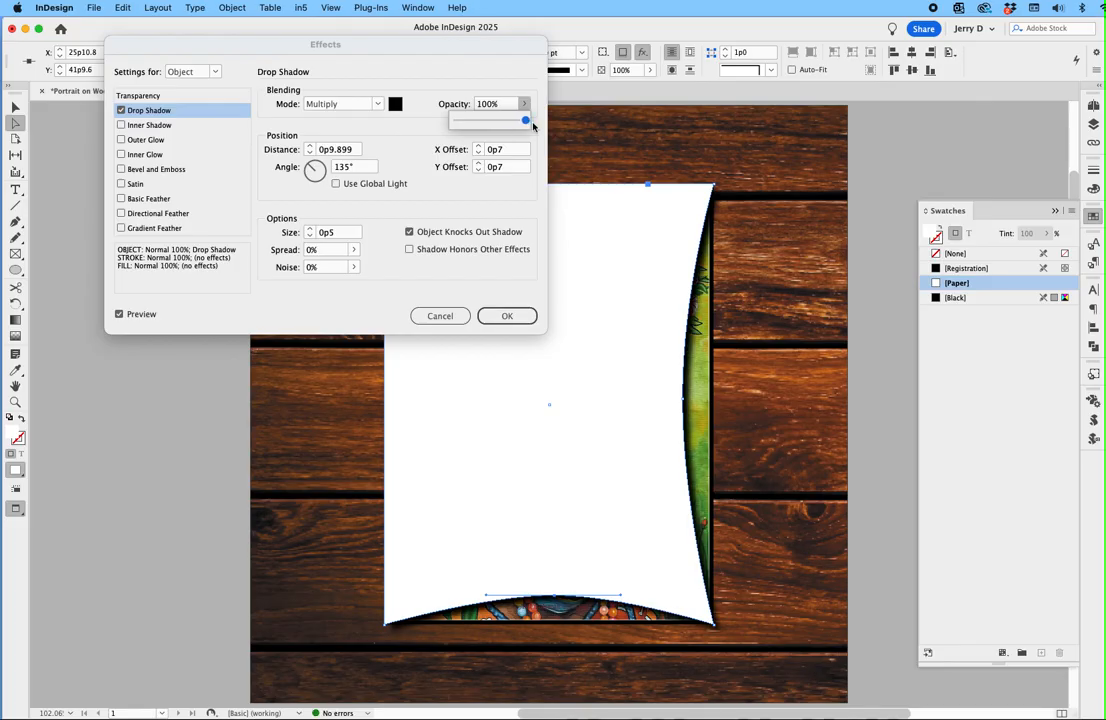
{"action": "left_click", "coordinate": [407, 242]}
{"action": "left_click", "coordinate": [410, 233]}
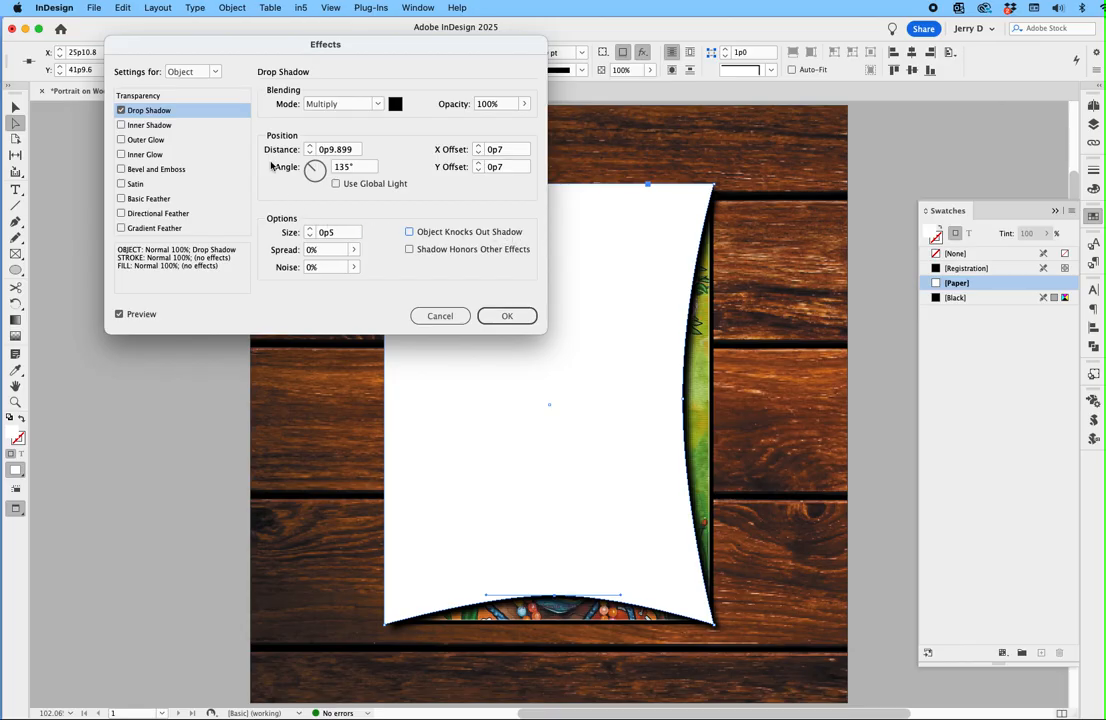
Set the white shape's transparency blending mode to Multiply and apply the effects.
{"action": "left_click", "coordinate": [167, 97]}
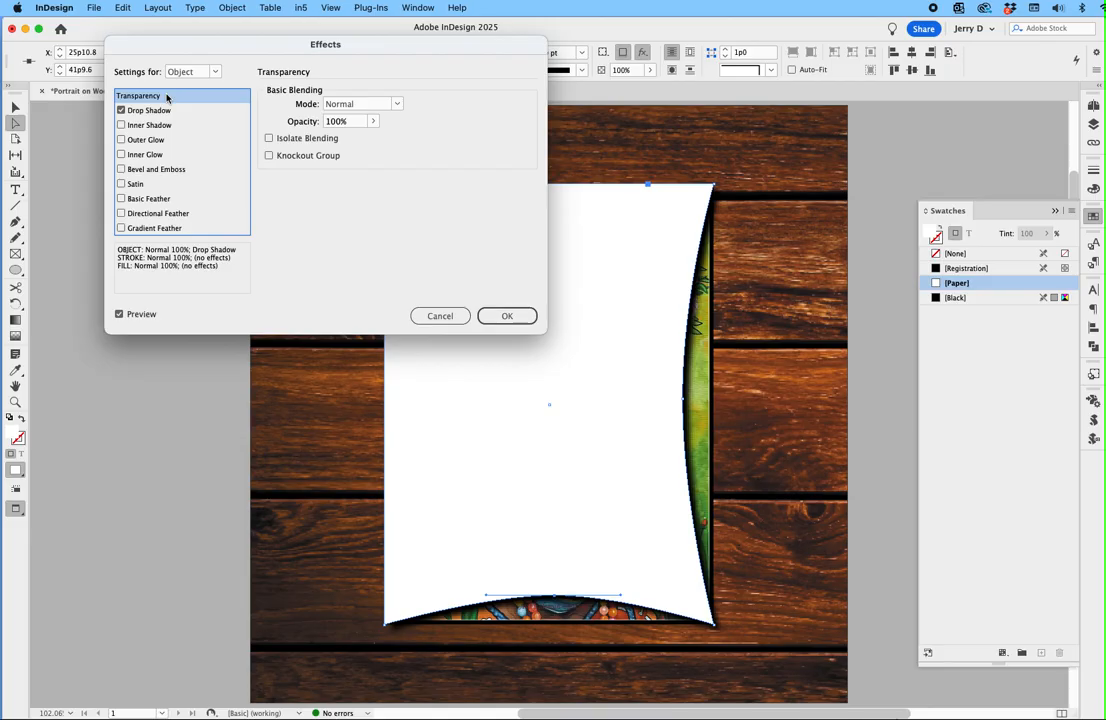
{"action": "left_click", "coordinate": [396, 105]}
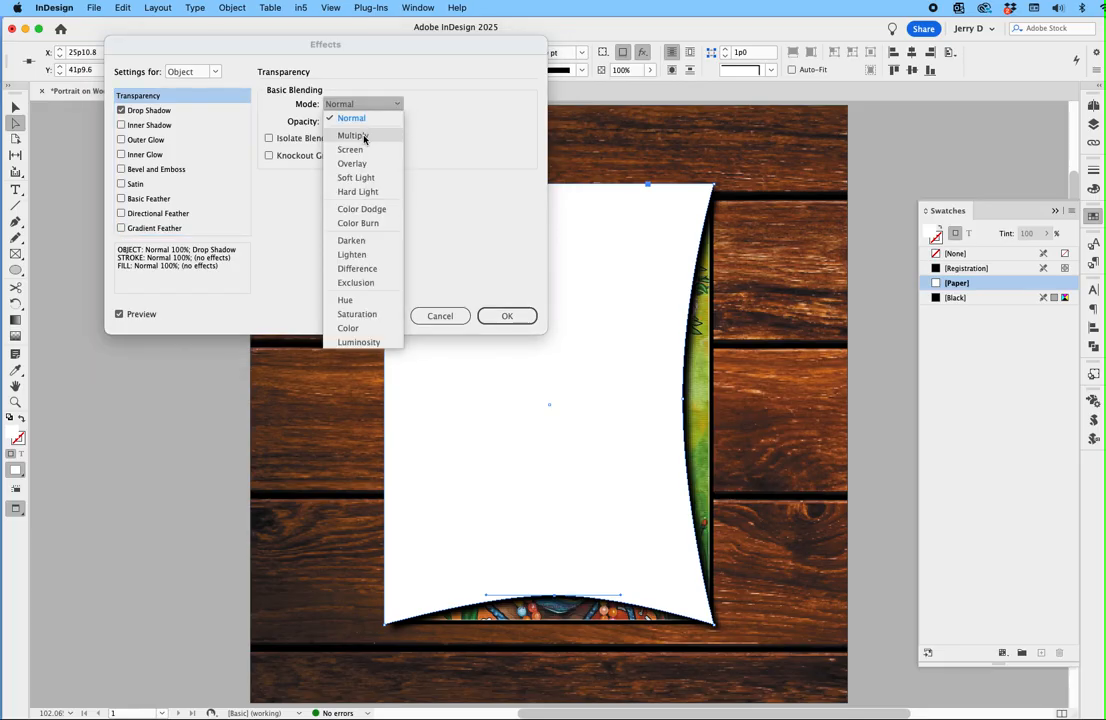
{"action": "left_click", "coordinate": [364, 136]}
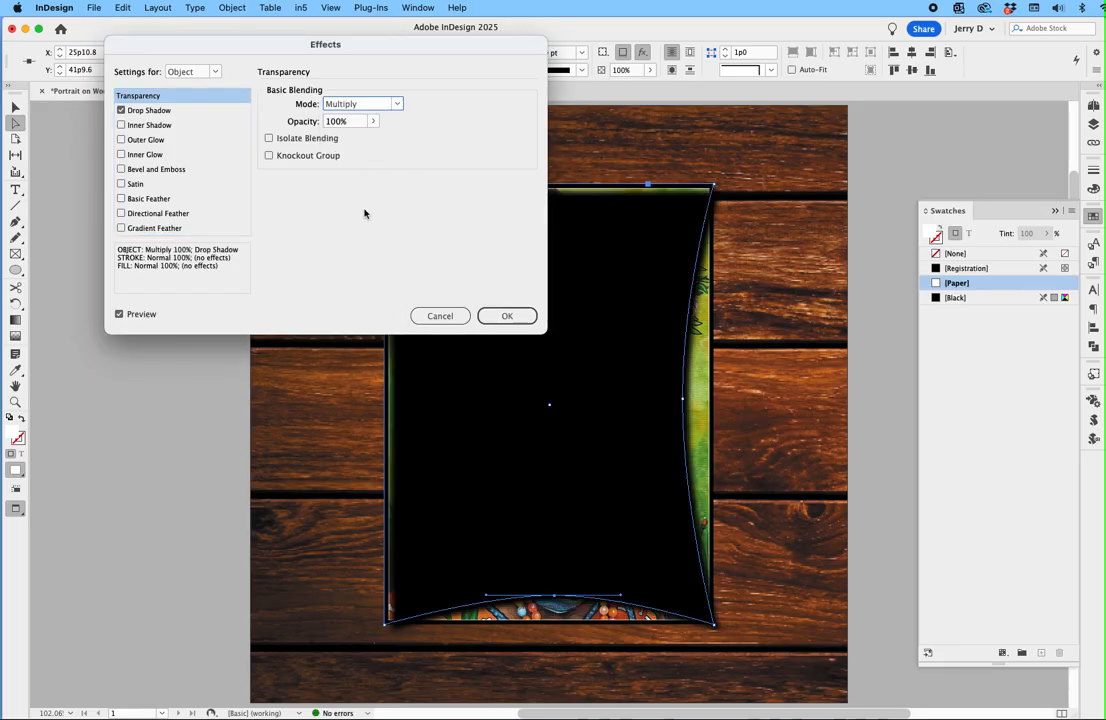
{"action": "left_click", "coordinate": [510, 316]}
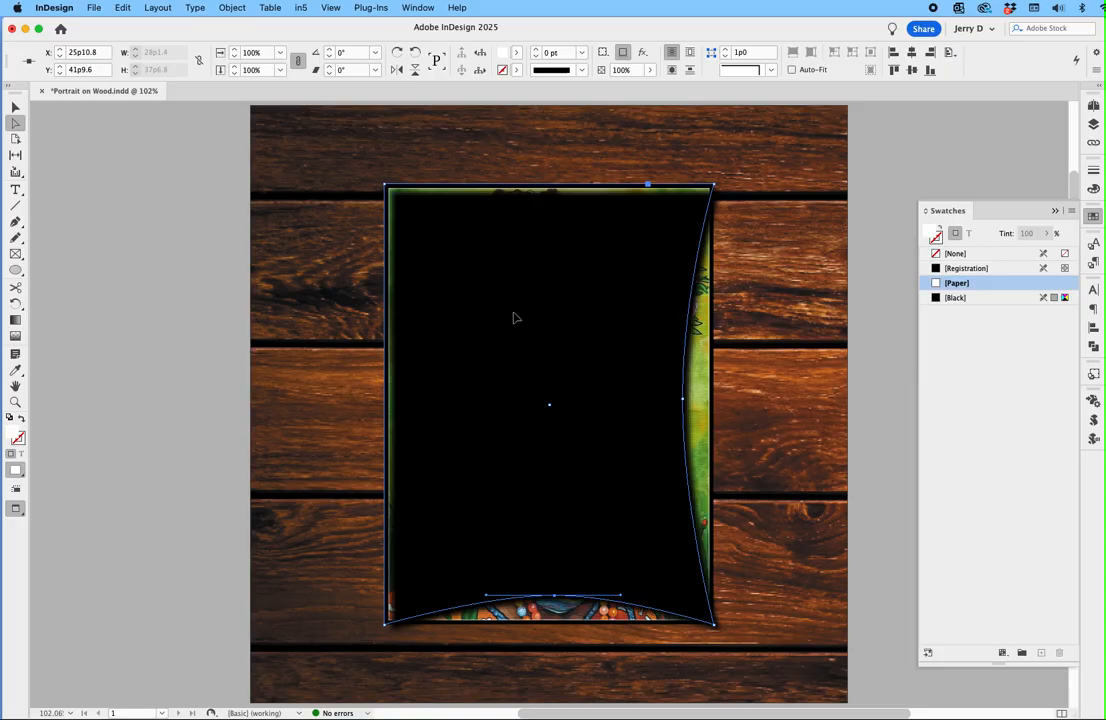
Move the shadow shape about 1p3 right and 0p9 down, and bring the portrait to the front.
{"action": "left_click_drag", "start_coordinate": [513, 318], "coordinate": [529, 328]}
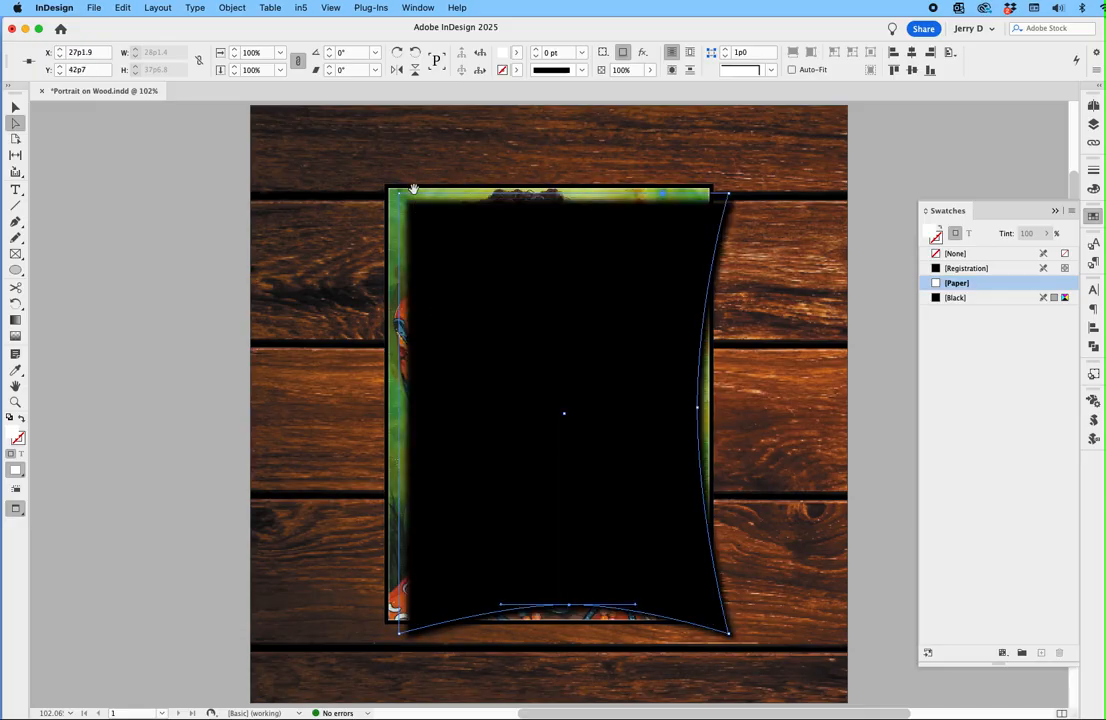
{"action": "left_click", "coordinate": [16, 106]}
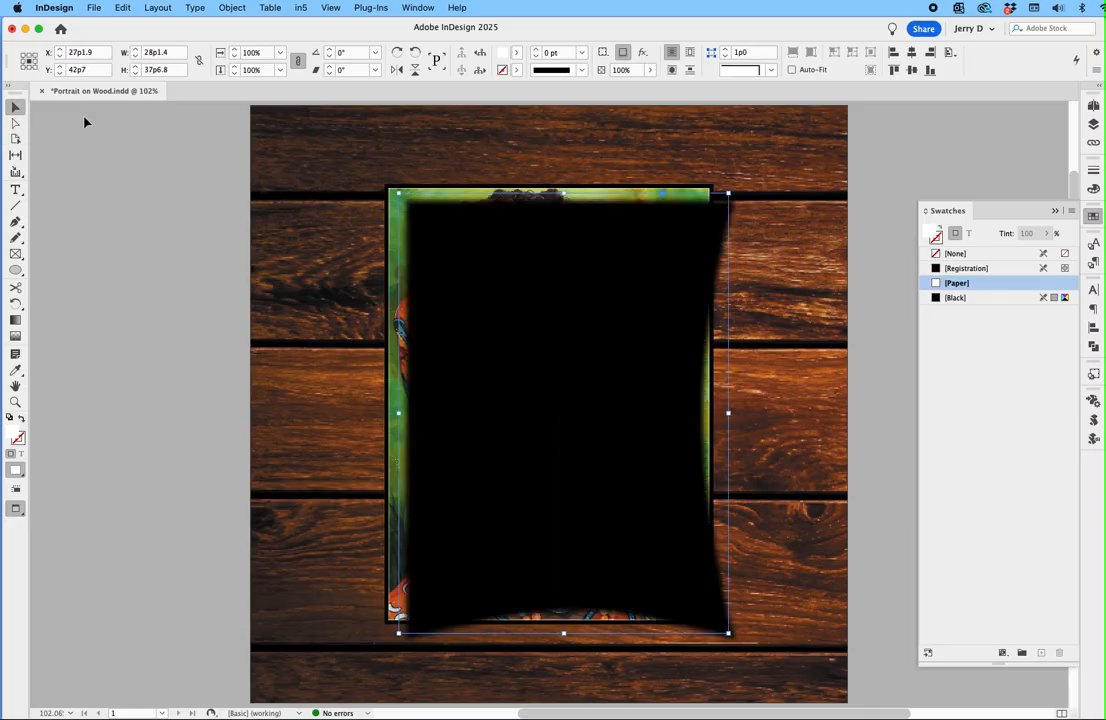
{"action": "left_click", "coordinate": [418, 190]}
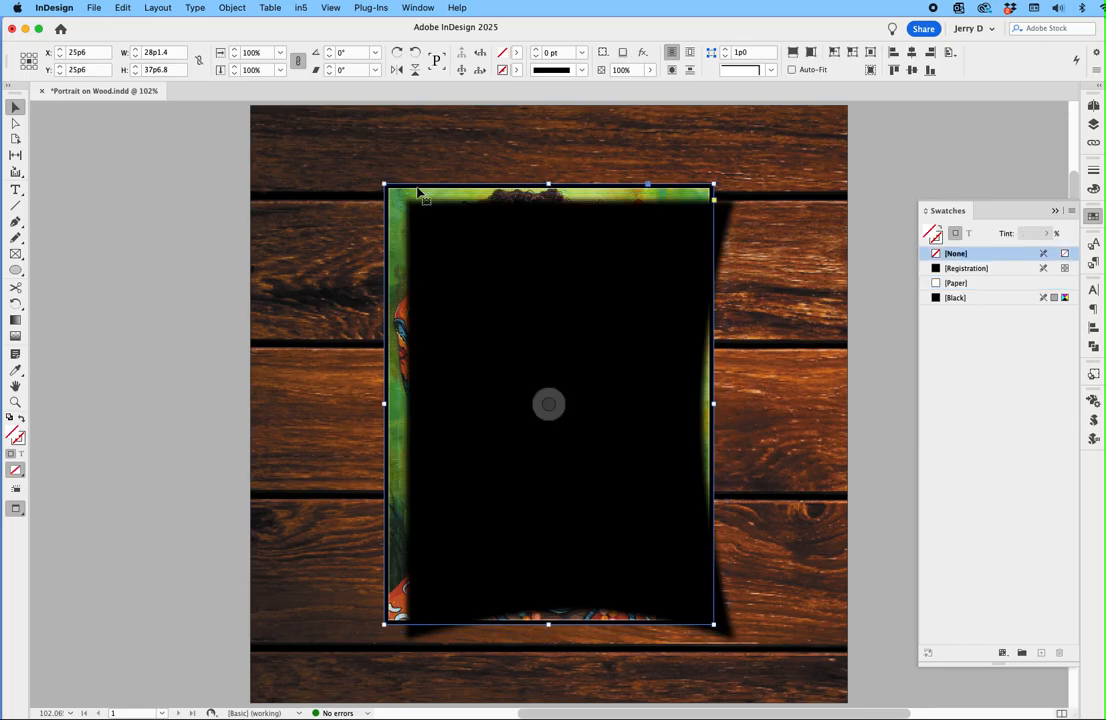
{"action": "left_click", "coordinate": [232, 8]}
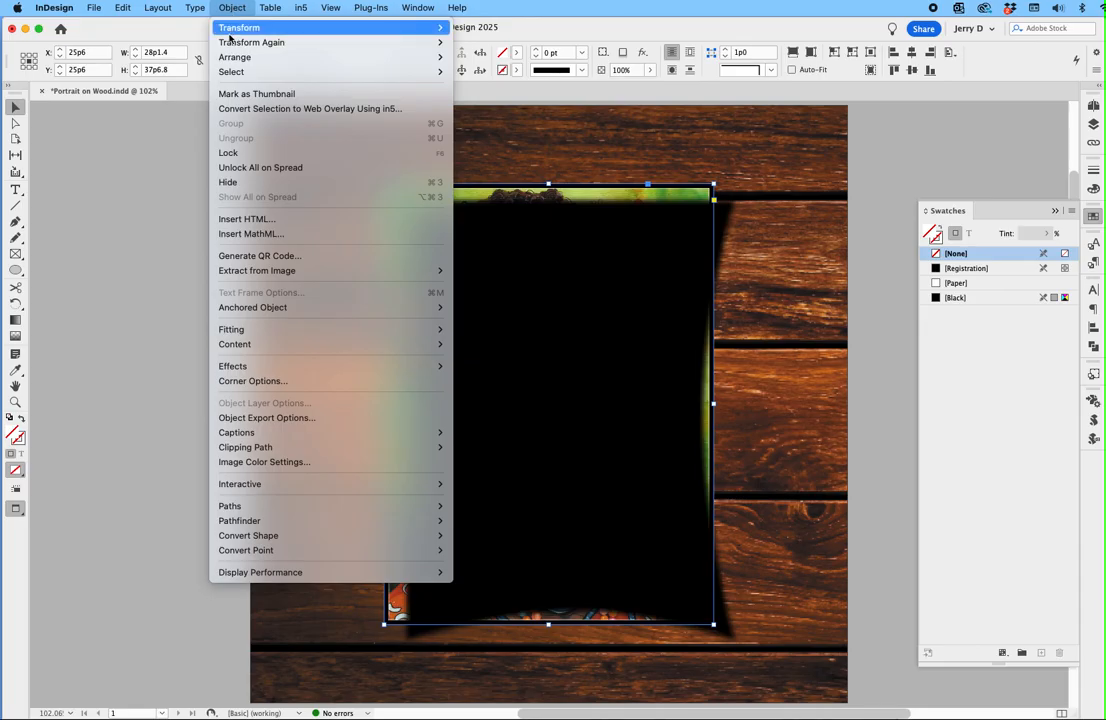
{"action": "mouse_move", "coordinate": [228, 58]}
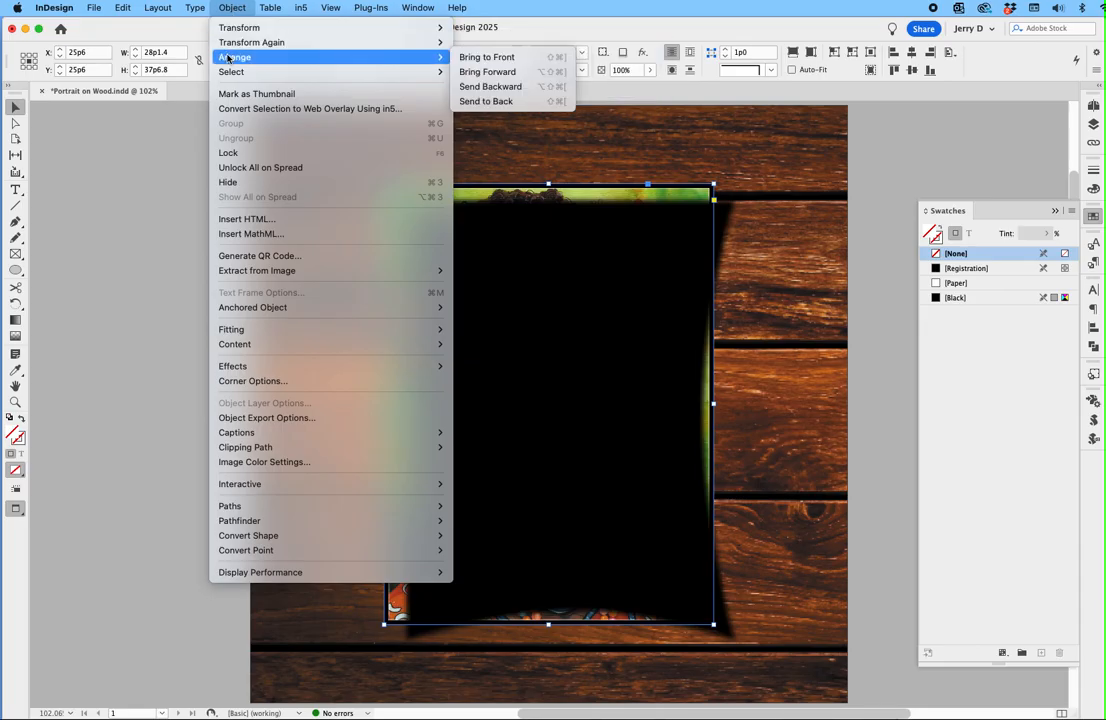
{"action": "left_click", "coordinate": [482, 59]}
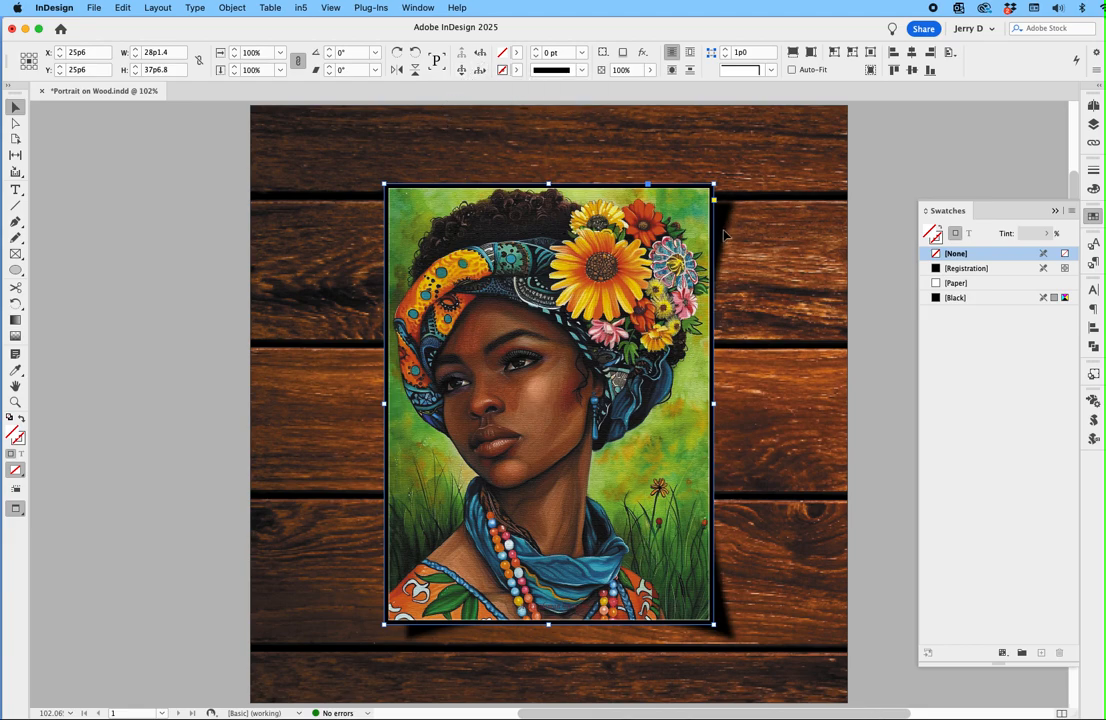
{"action": "left_click", "coordinate": [870, 239]}
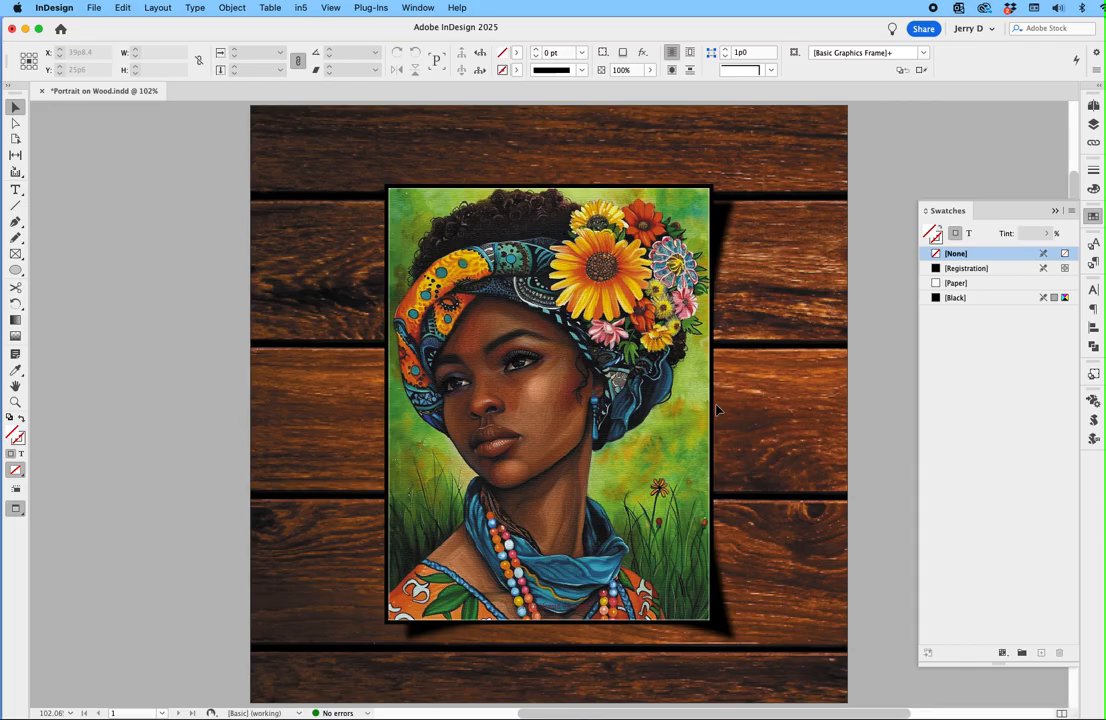
Try narrowing the shadow shape to about 27p7 wide and nudging it slightly upward.
{"action": "left_click", "coordinate": [725, 230]}
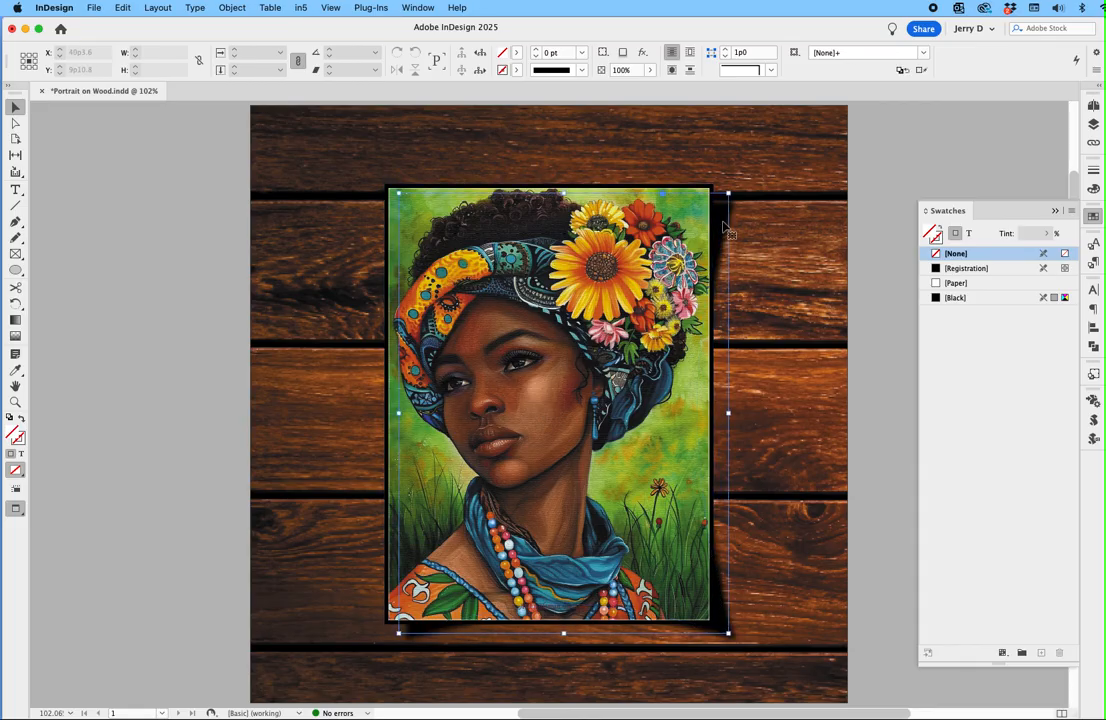
{"action": "left_click_drag", "start_coordinate": [728, 412], "coordinate": [722, 412]}
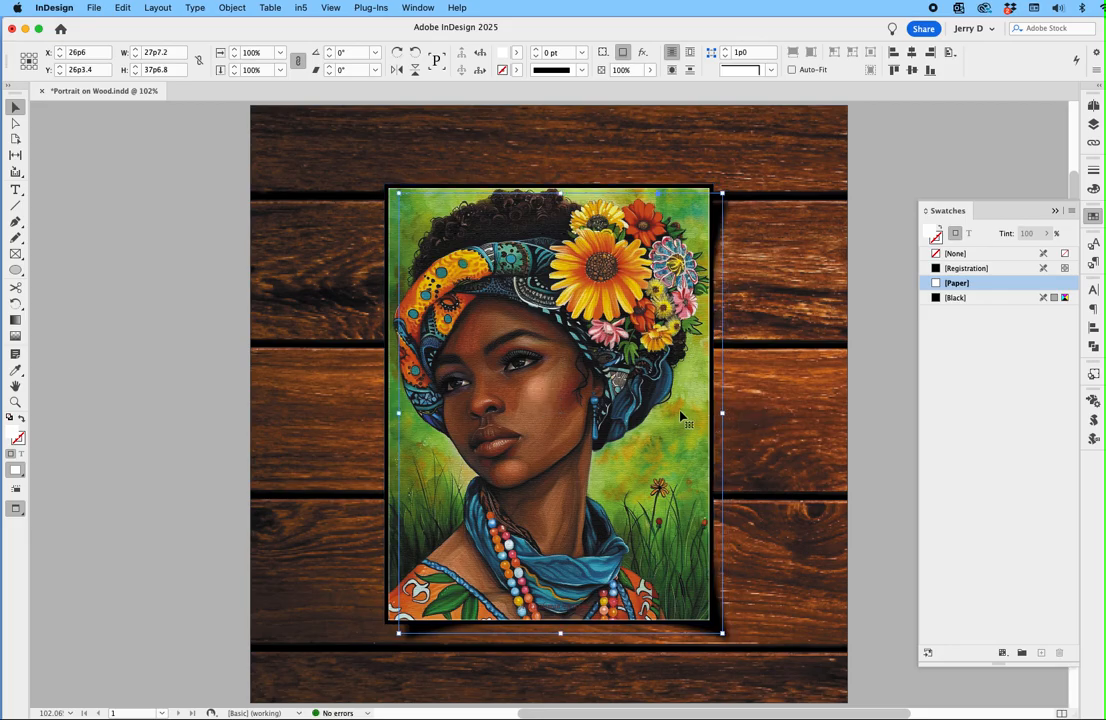
{"action": "left_click_drag", "start_coordinate": [680, 415], "coordinate": [680, 414]}
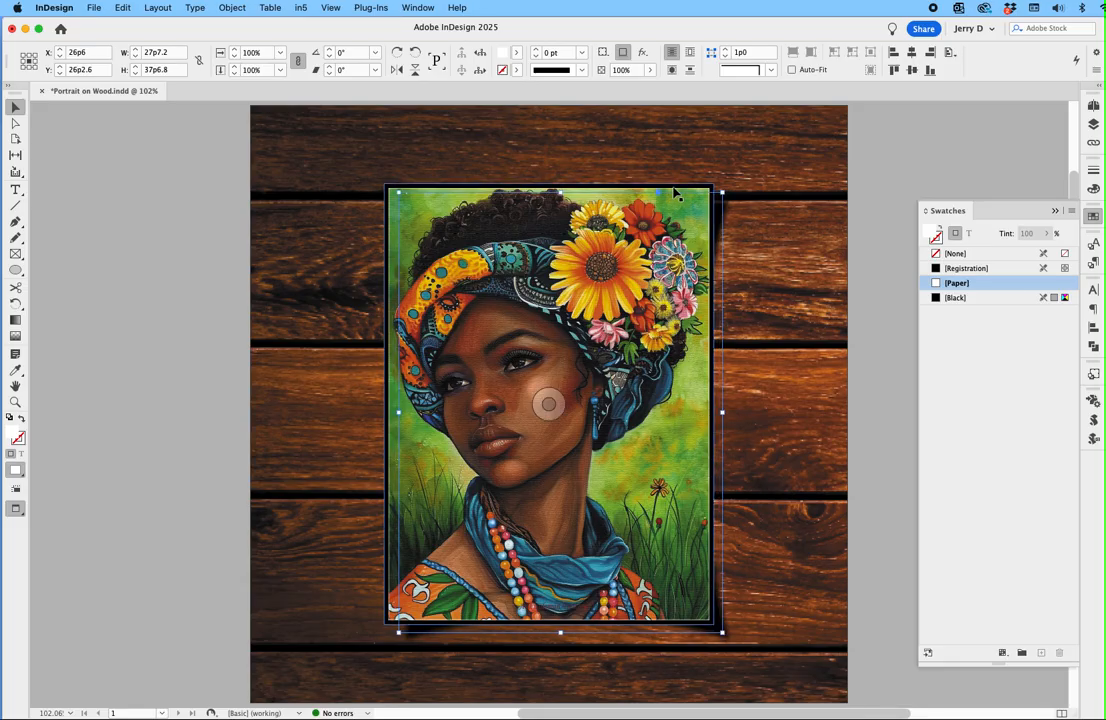
{"action": "key", "text": "super+z"}
{"action": "key", "text": "super+z"}
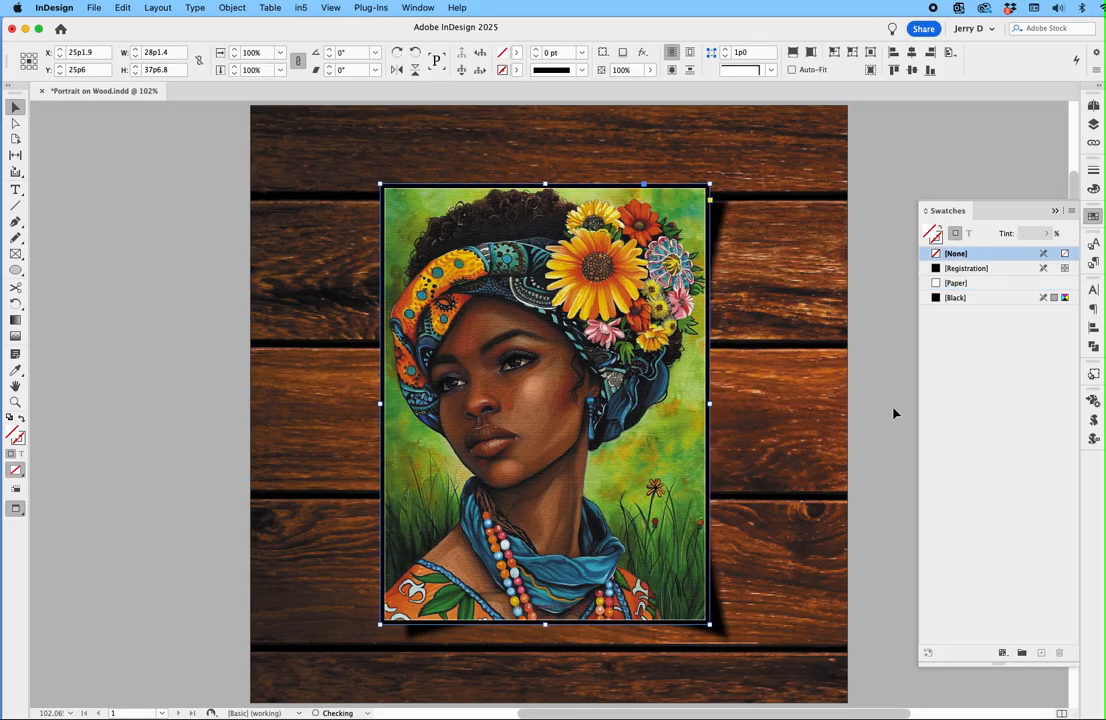
Group the portrait with its shadow shape and rotate the group clockwise to about -10.75°.
{"action": "left_click", "coordinate": [885, 412]}
{"action": "left_click_drag", "start_coordinate": [363, 163], "coordinate": [759, 664]}
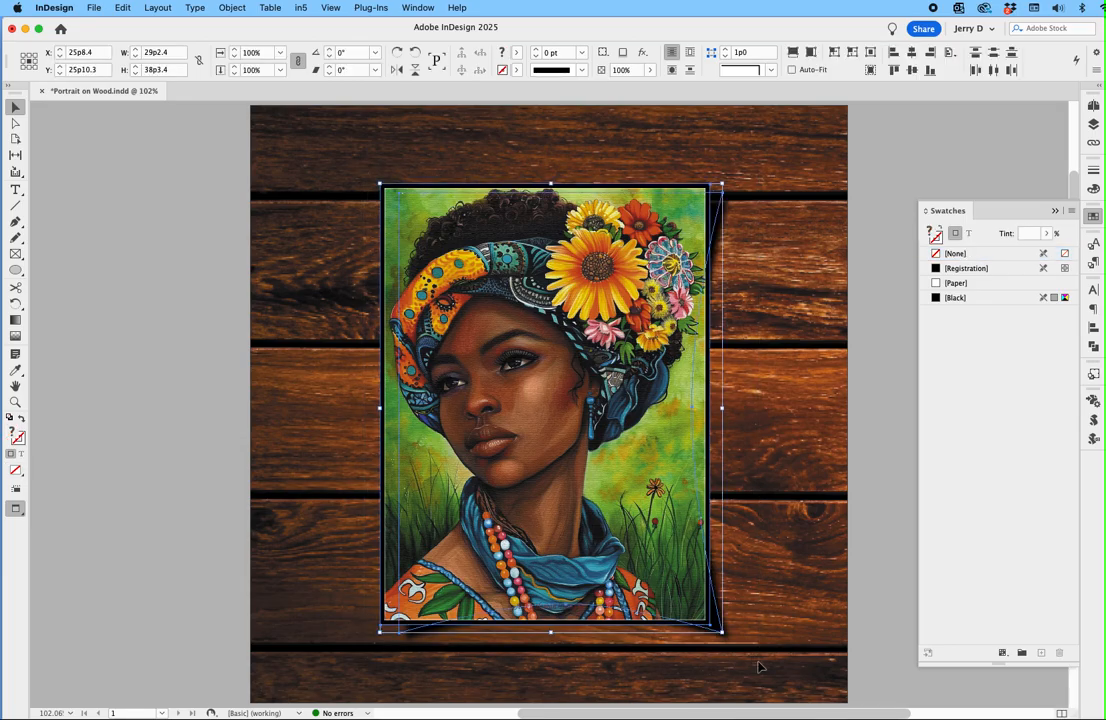
{"action": "key", "text": "super+g"}
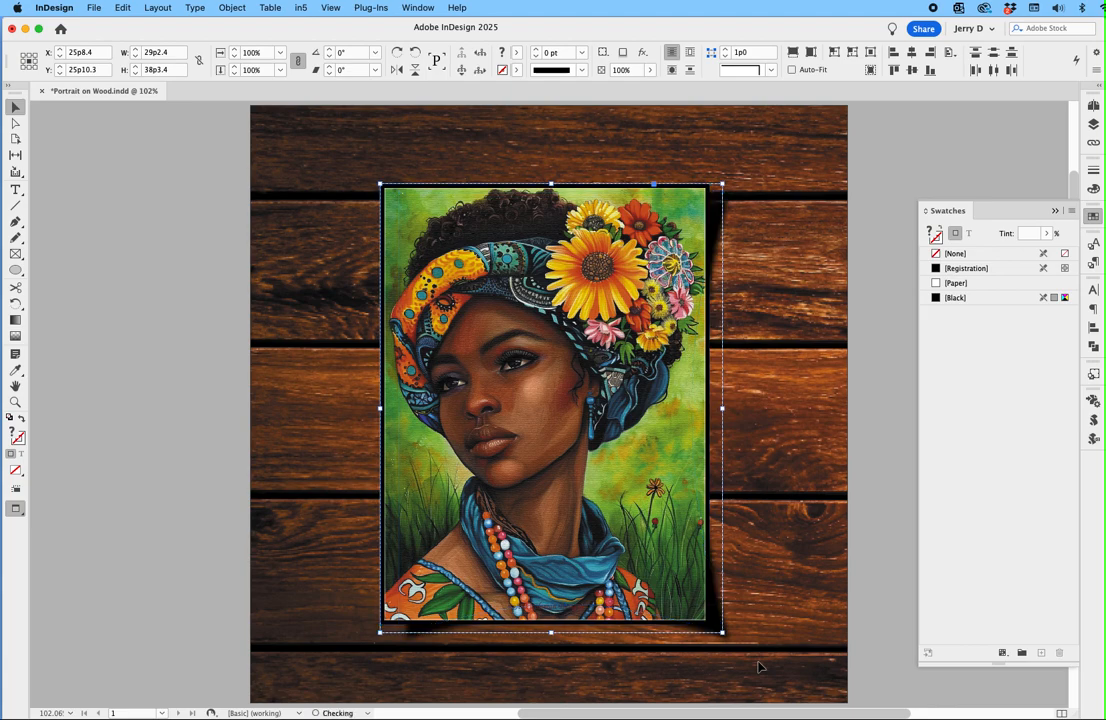
{"action": "left_click_drag", "start_coordinate": [733, 186], "coordinate": [772, 227]}
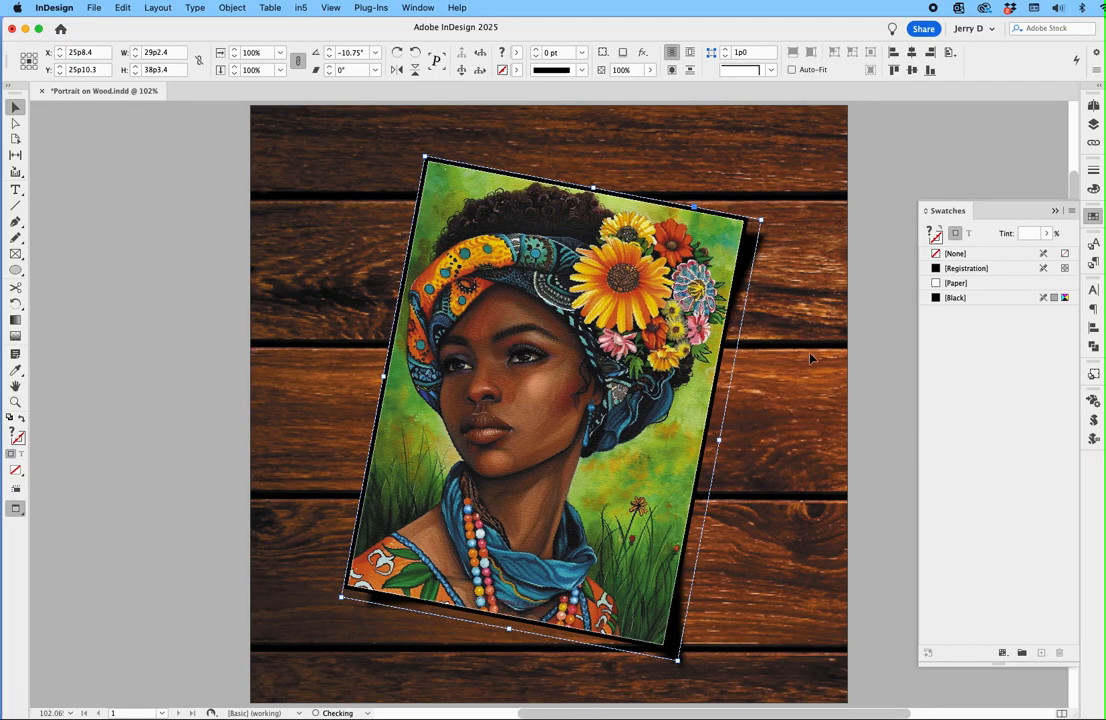
{"action": "left_click", "coordinate": [863, 370]}
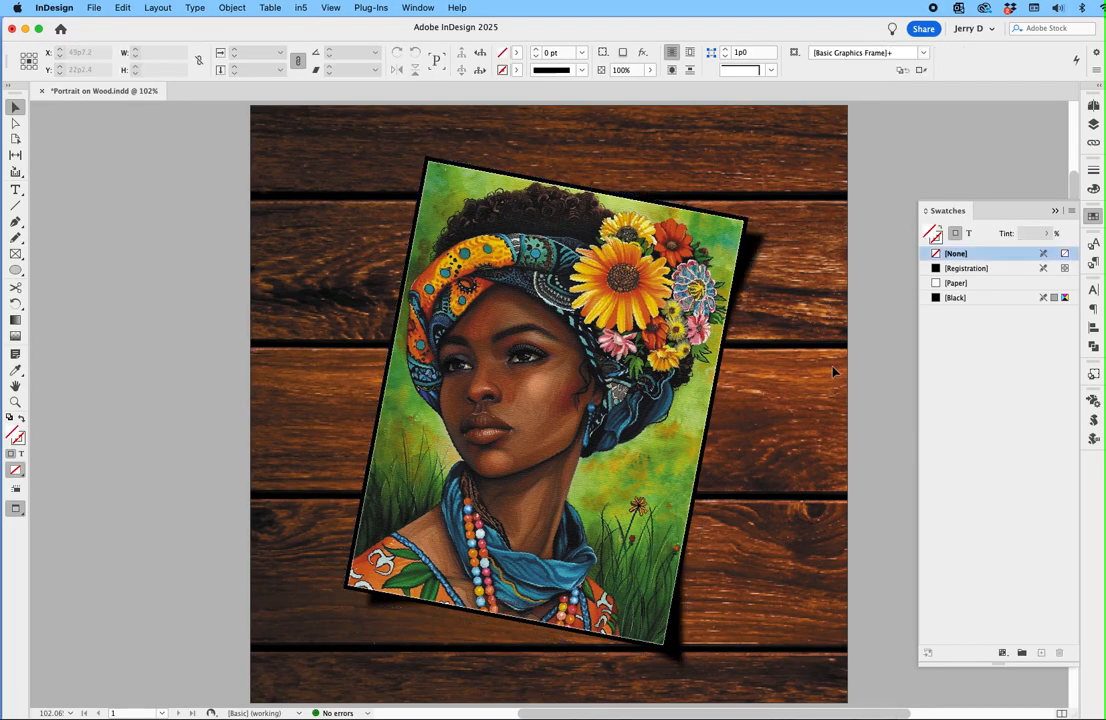
Lower the opacity of the shadow shape inside the rotated group to about 69%.
{"action": "left_click", "coordinate": [752, 256]}
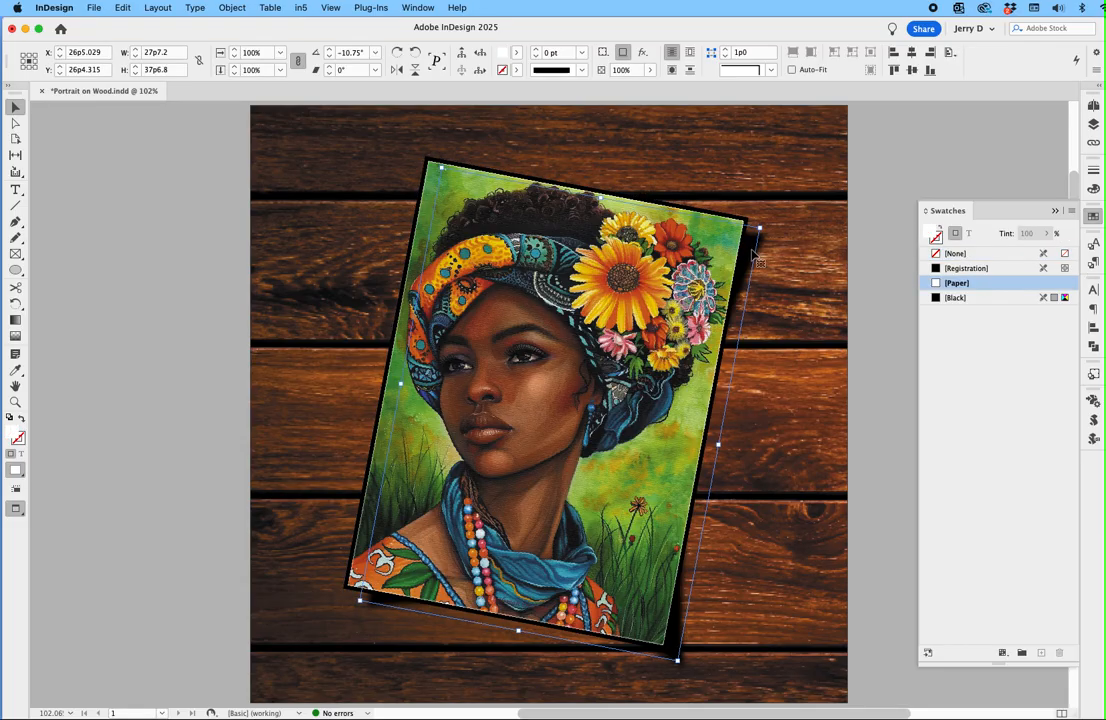
{"action": "left_click", "coordinate": [650, 70]}
{"action": "left_click_drag", "start_coordinate": [648, 86], "coordinate": [627, 88]}
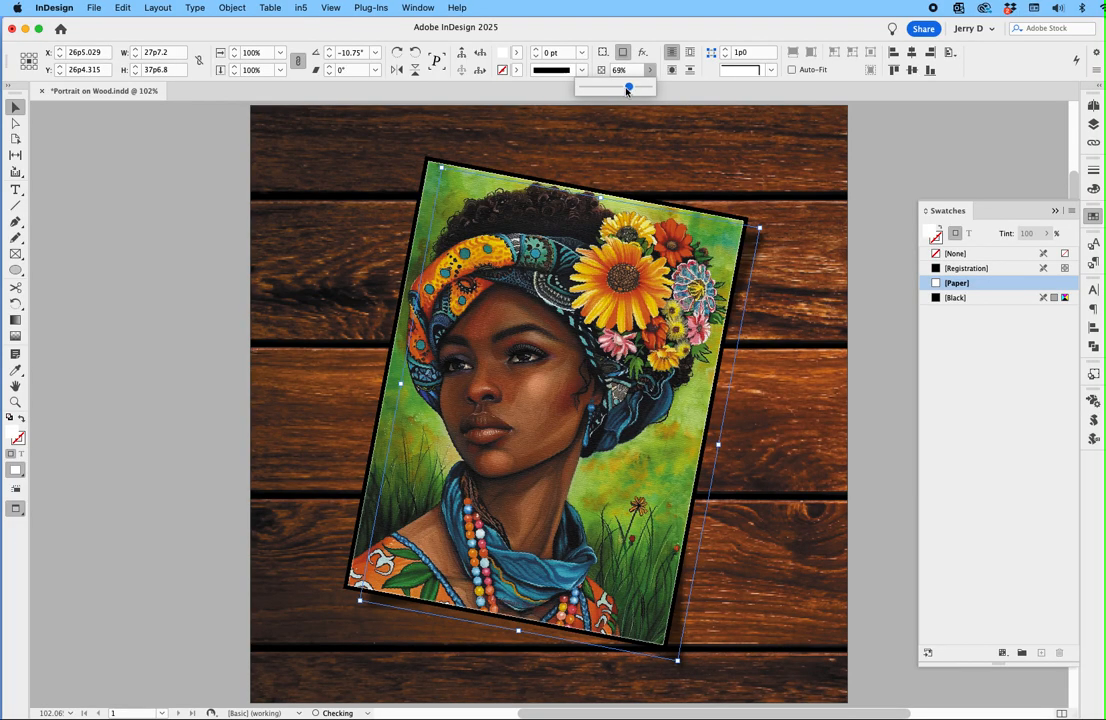
{"action": "left_click", "coordinate": [879, 327]}
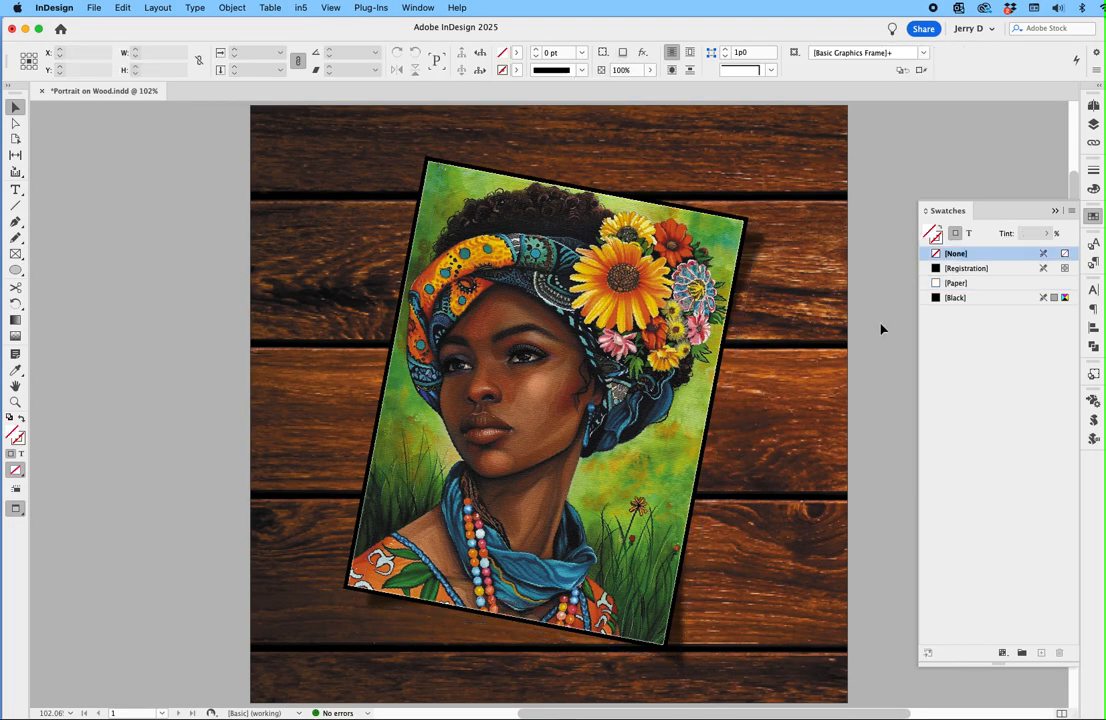